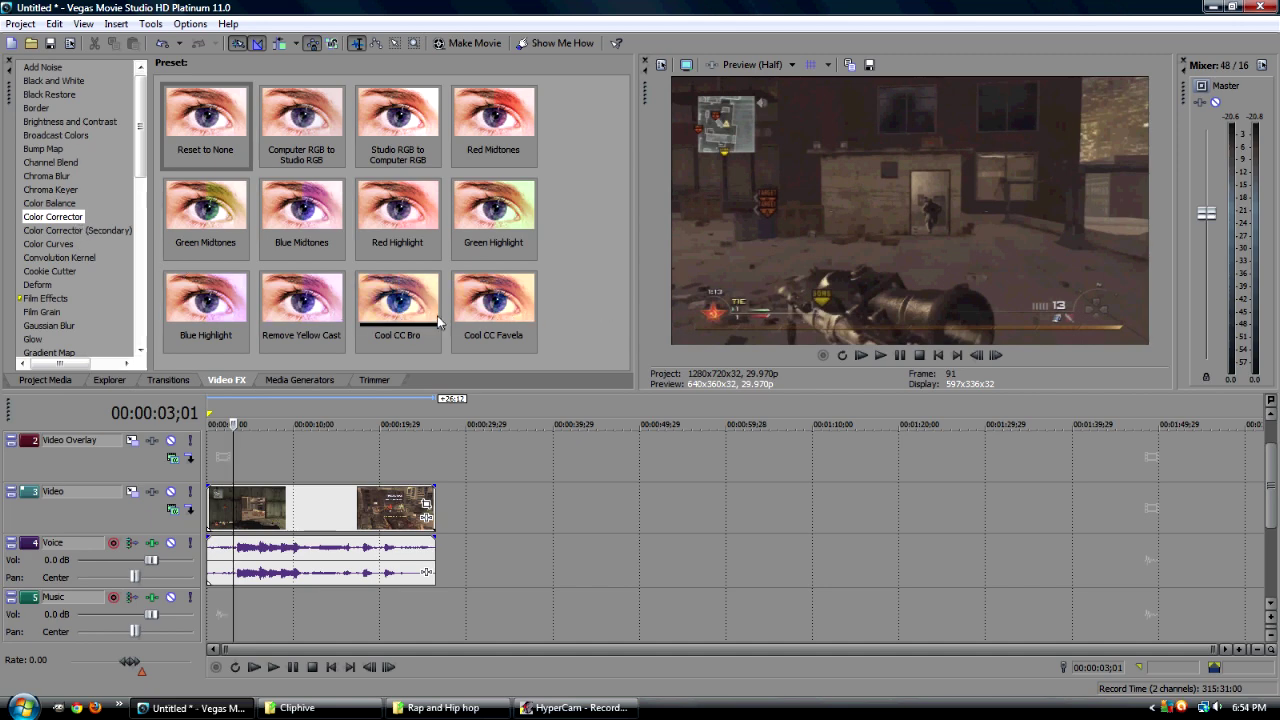
Step: Browse the Color Curves preset thumbnails, scrolling until the saved Cool CC Bro preset appears
{"action": "left_click", "coordinate": [62, 244]}
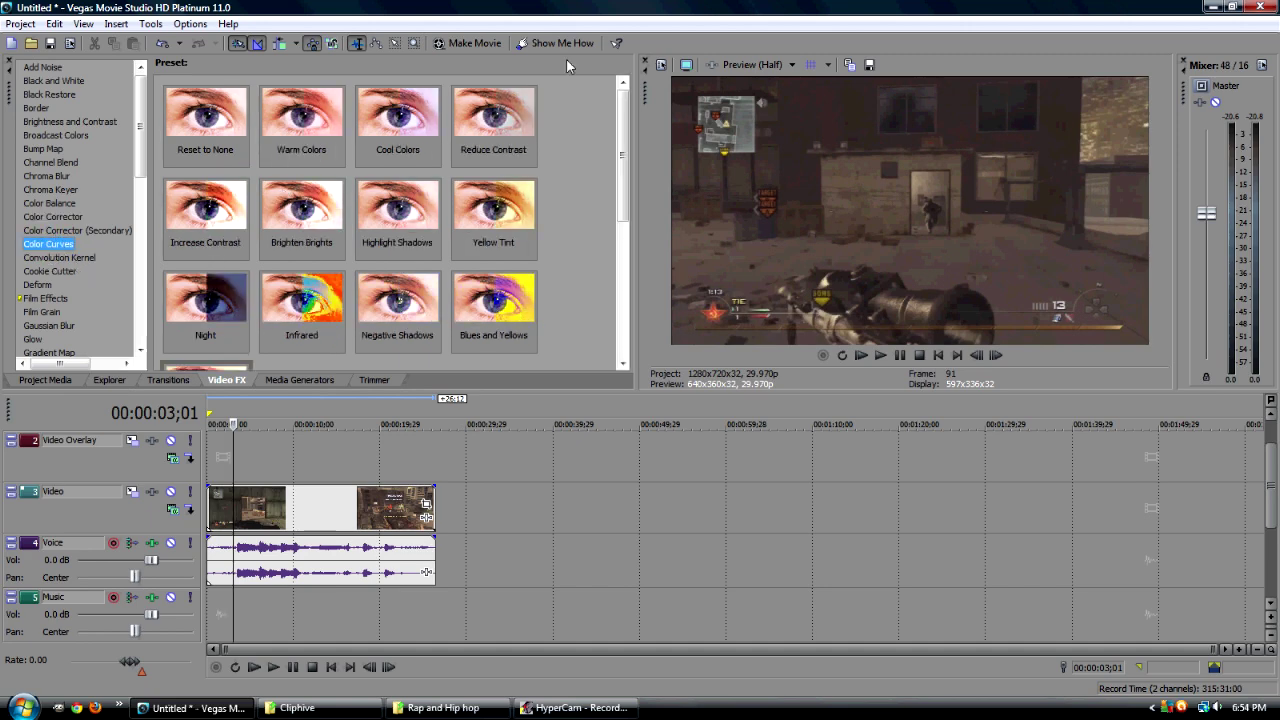
{"action": "scroll", "coordinate": [622, 112], "scroll_direction": "down", "scroll_amount": 1}
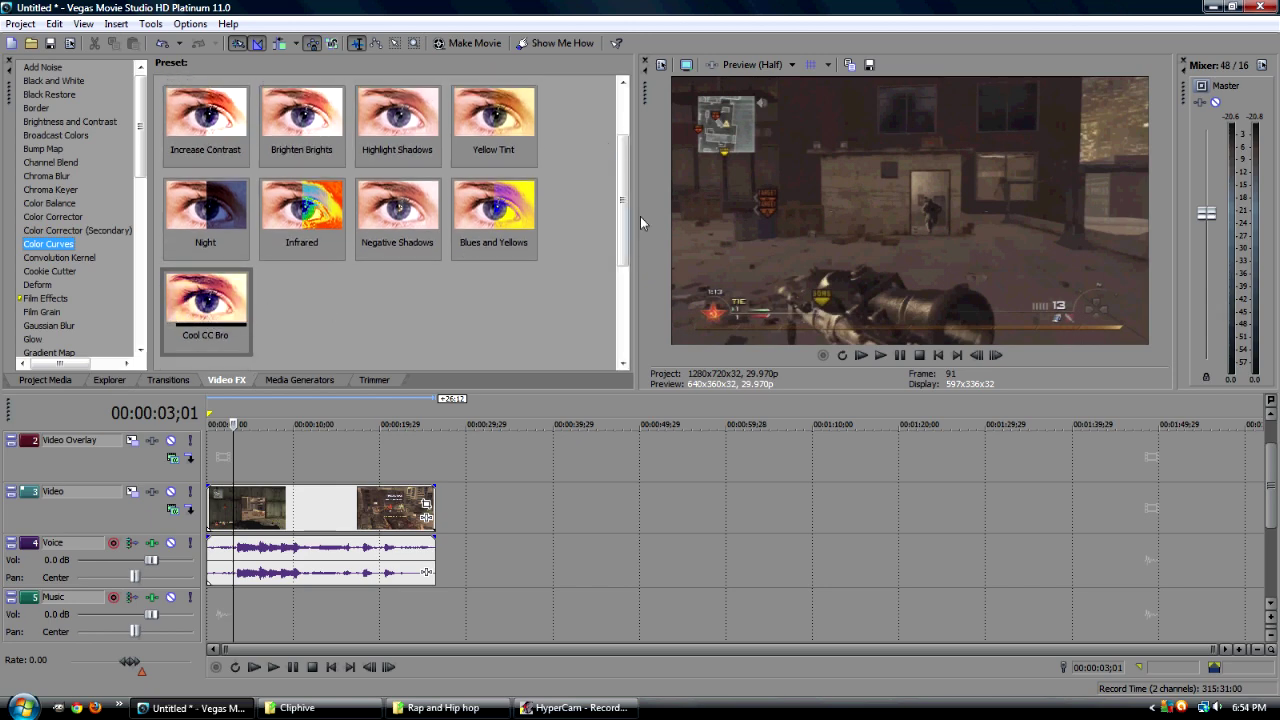
{"action": "left_click_drag", "start_coordinate": [623, 200], "coordinate": [624, 245]}
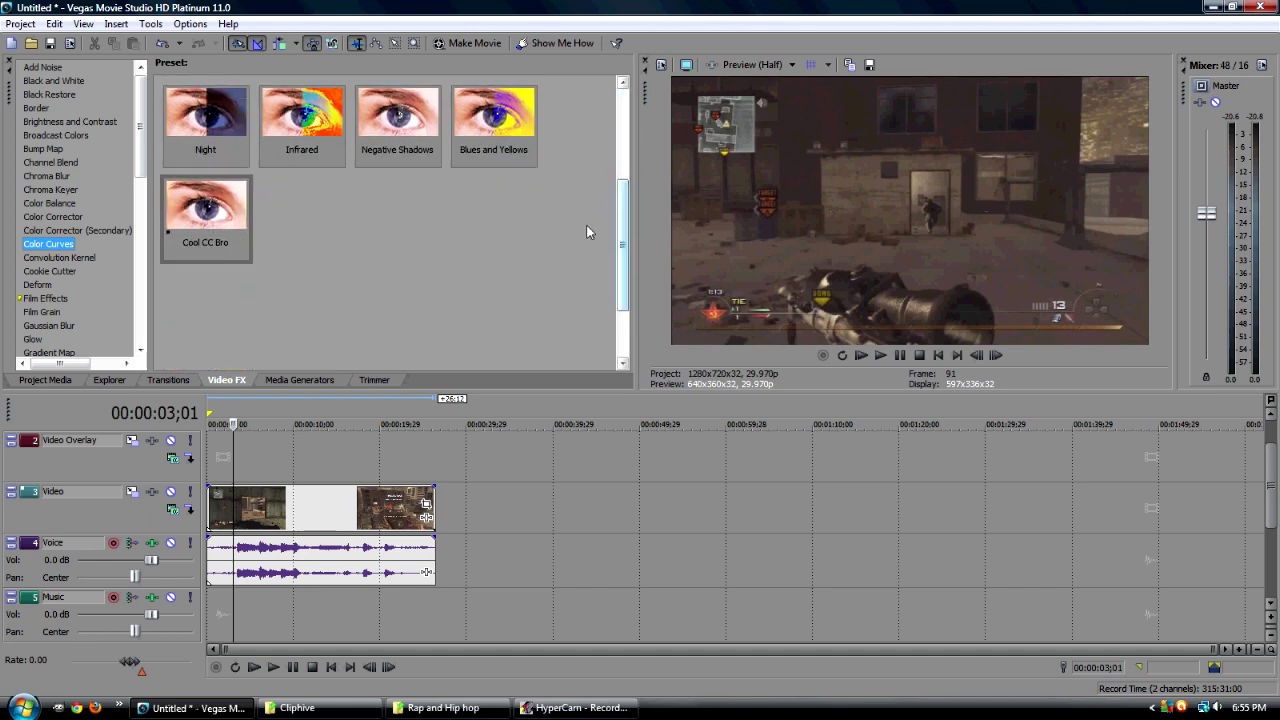
{"action": "left_click", "coordinate": [64, 219]}
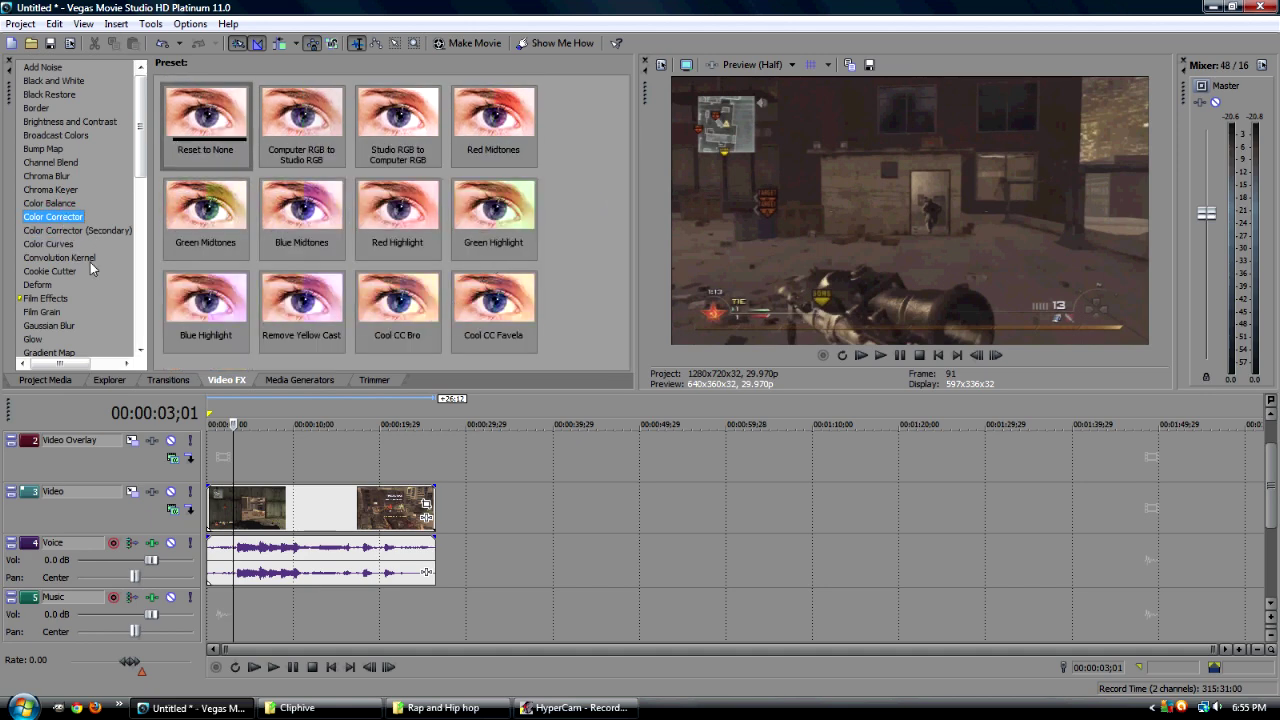
{"action": "left_click", "coordinate": [60, 244]}
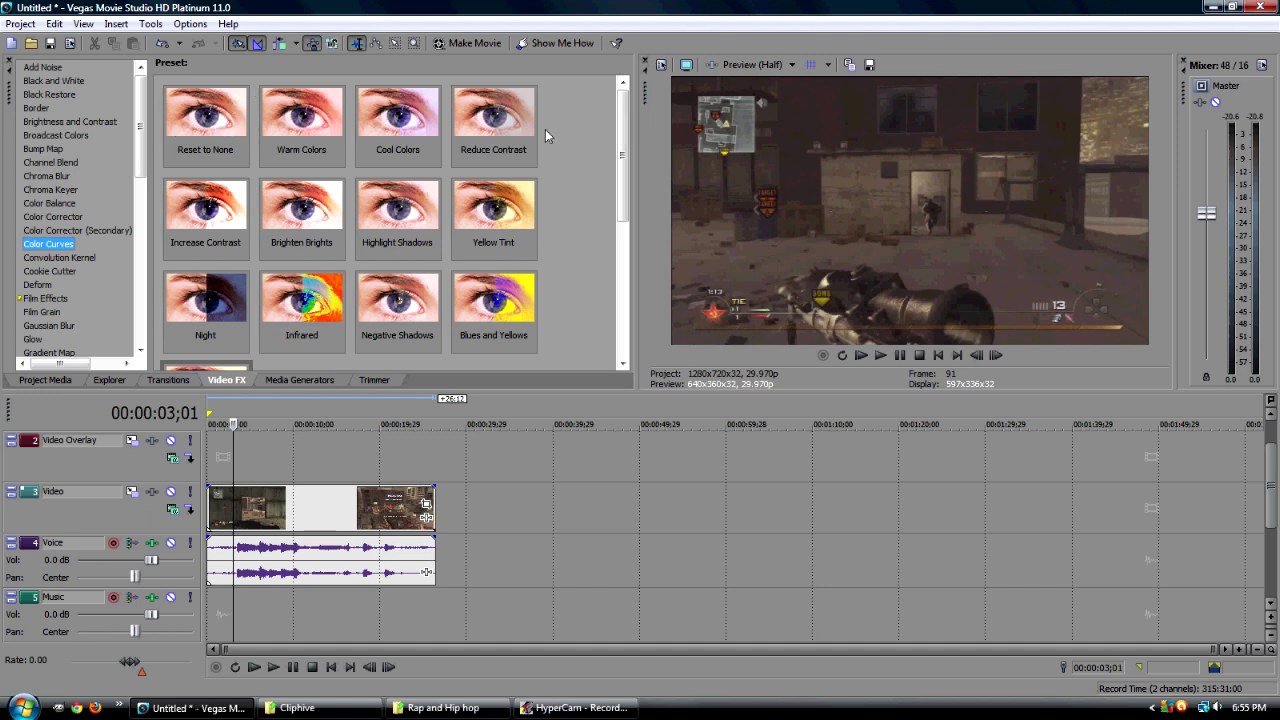
{"action": "left_click_drag", "start_coordinate": [623, 208], "coordinate": [615, 145]}
Step: Add Color Curves to the gameplay clip and untick Maintain aspect ratio in its properties
{"action": "left_click_drag", "start_coordinate": [205, 115], "coordinate": [348, 515]}
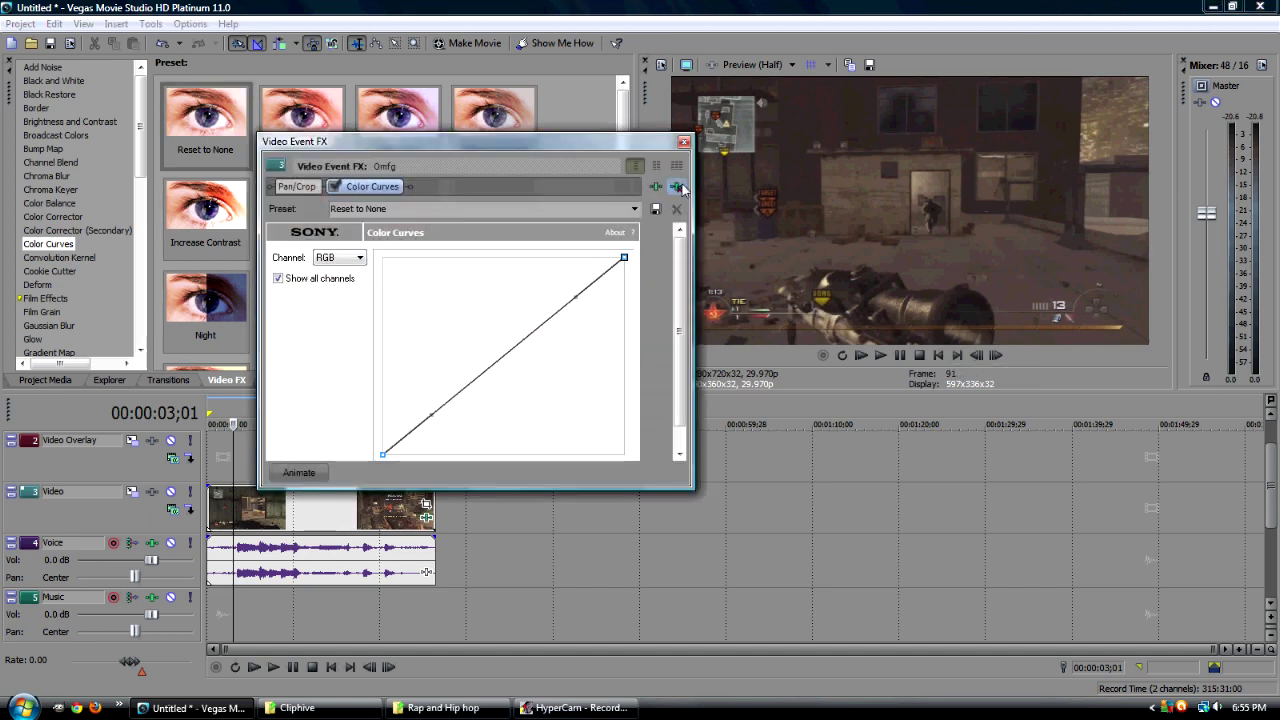
{"action": "left_click", "coordinate": [265, 518]}
{"action": "right_click", "coordinate": [265, 518]}
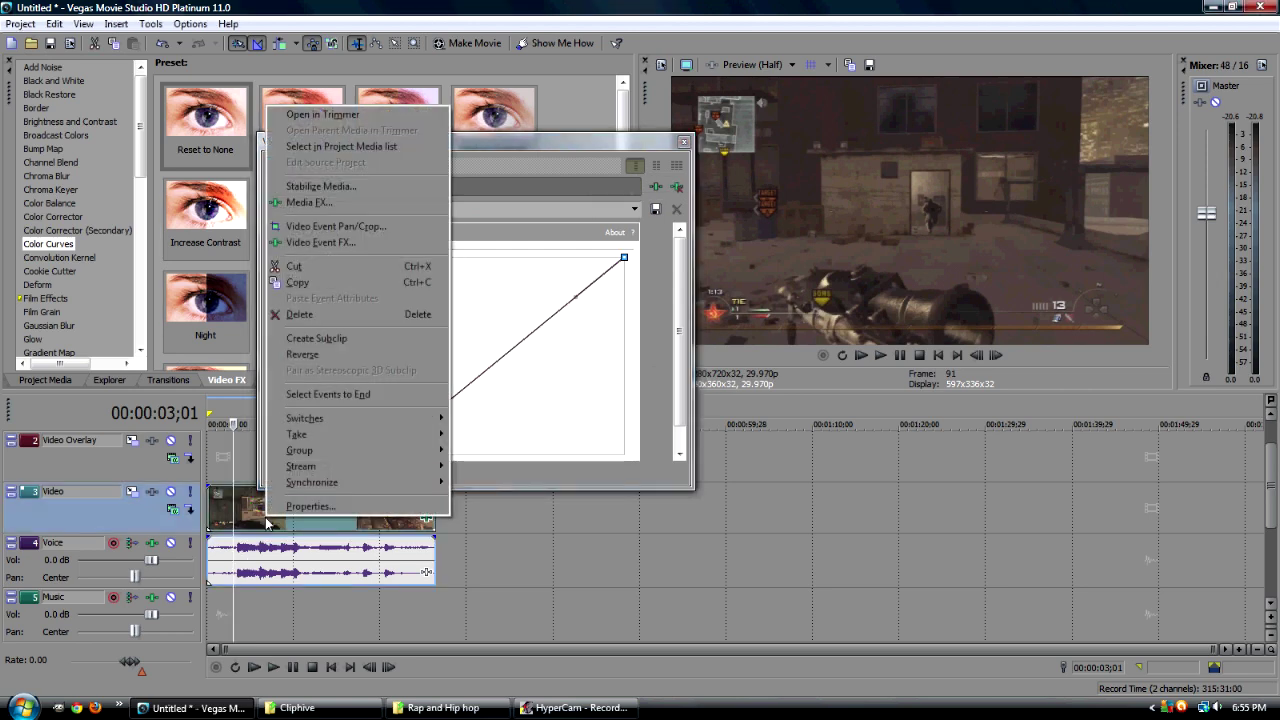
{"action": "left_click", "coordinate": [300, 503]}
{"action": "left_click", "coordinate": [519, 222]}
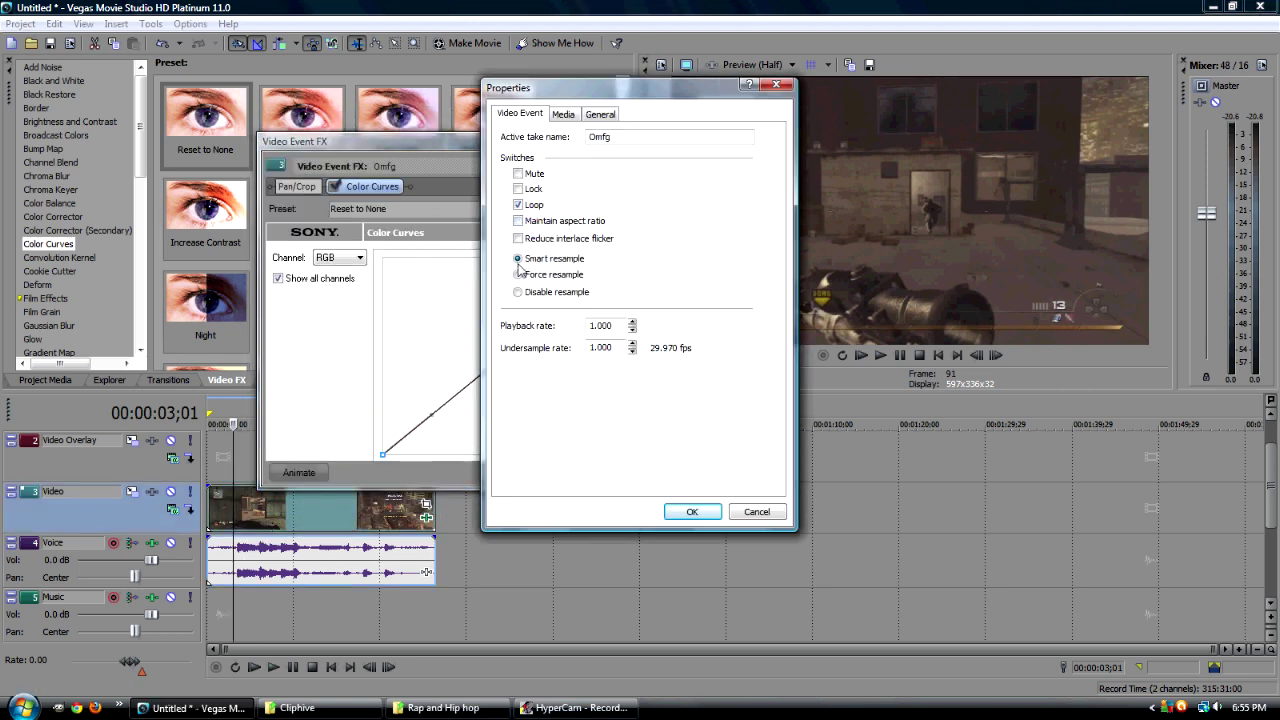
{"action": "left_click", "coordinate": [690, 511]}
Step: Apply the NoBlackBars pan/crop preset to the gameplay clip
{"action": "left_click", "coordinate": [427, 504]}
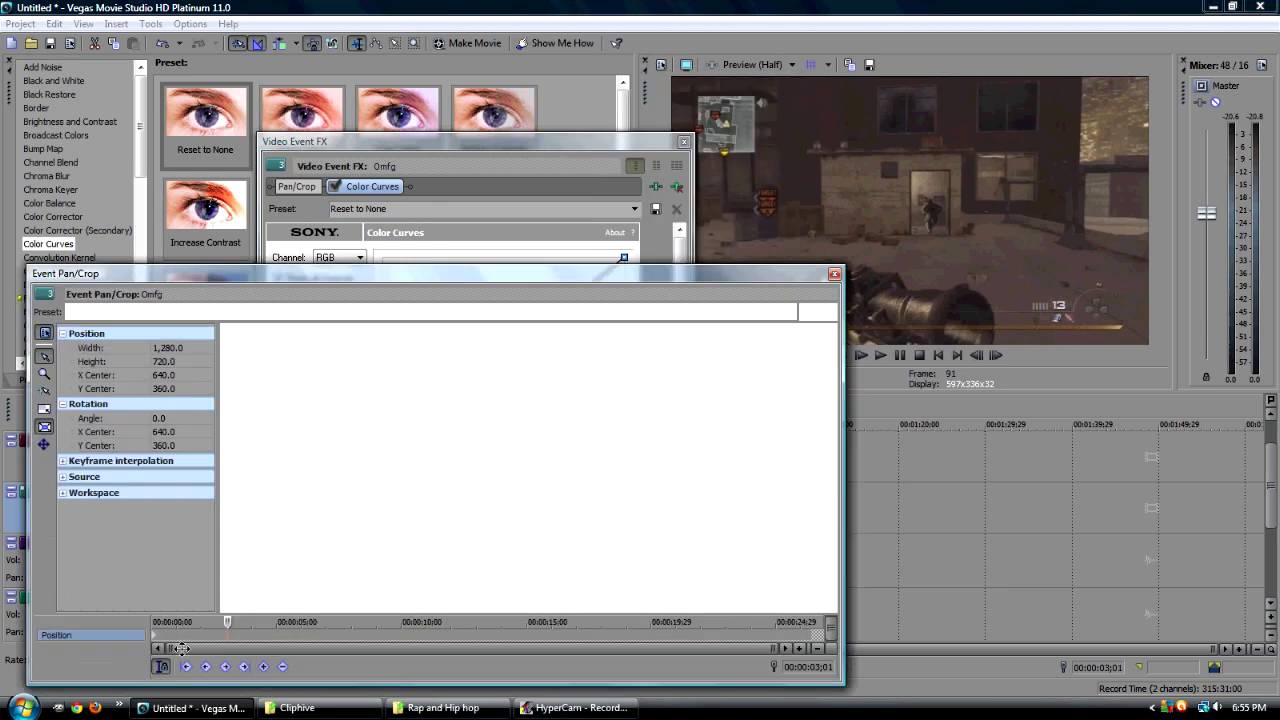
{"action": "left_click", "coordinate": [155, 635]}
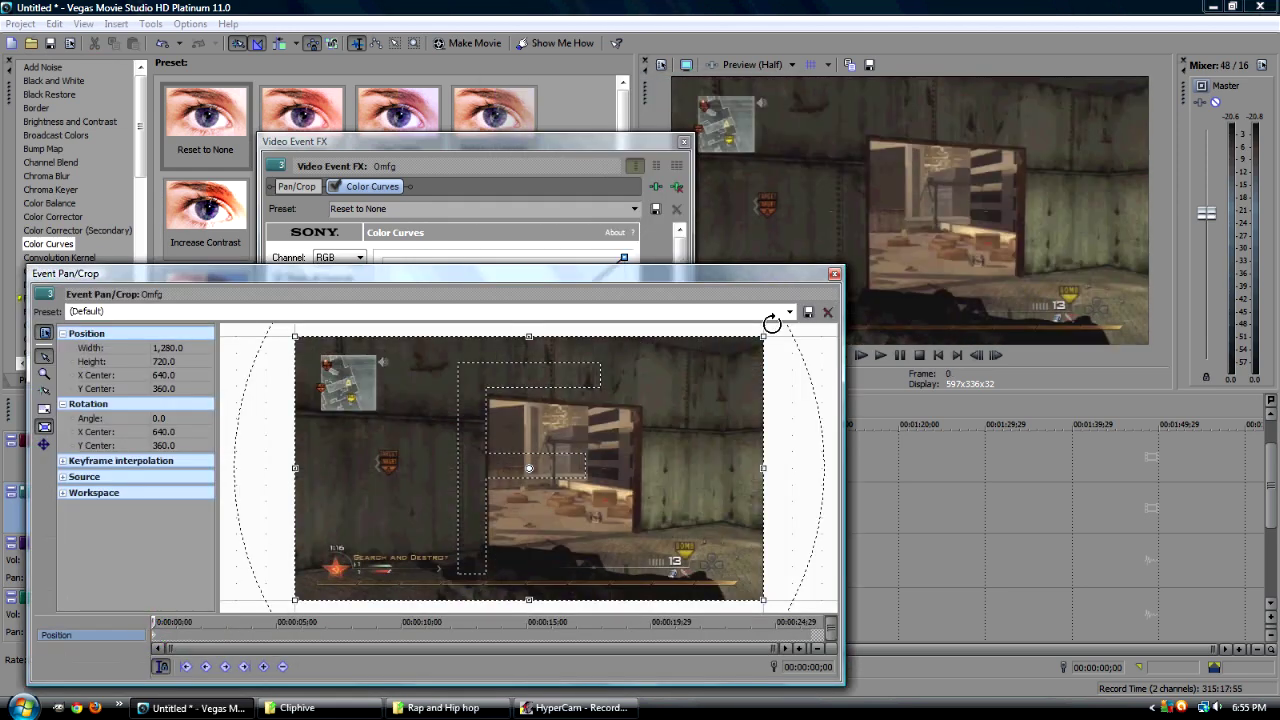
{"action": "left_click", "coordinate": [789, 311]}
{"action": "left_click", "coordinate": [735, 378]}
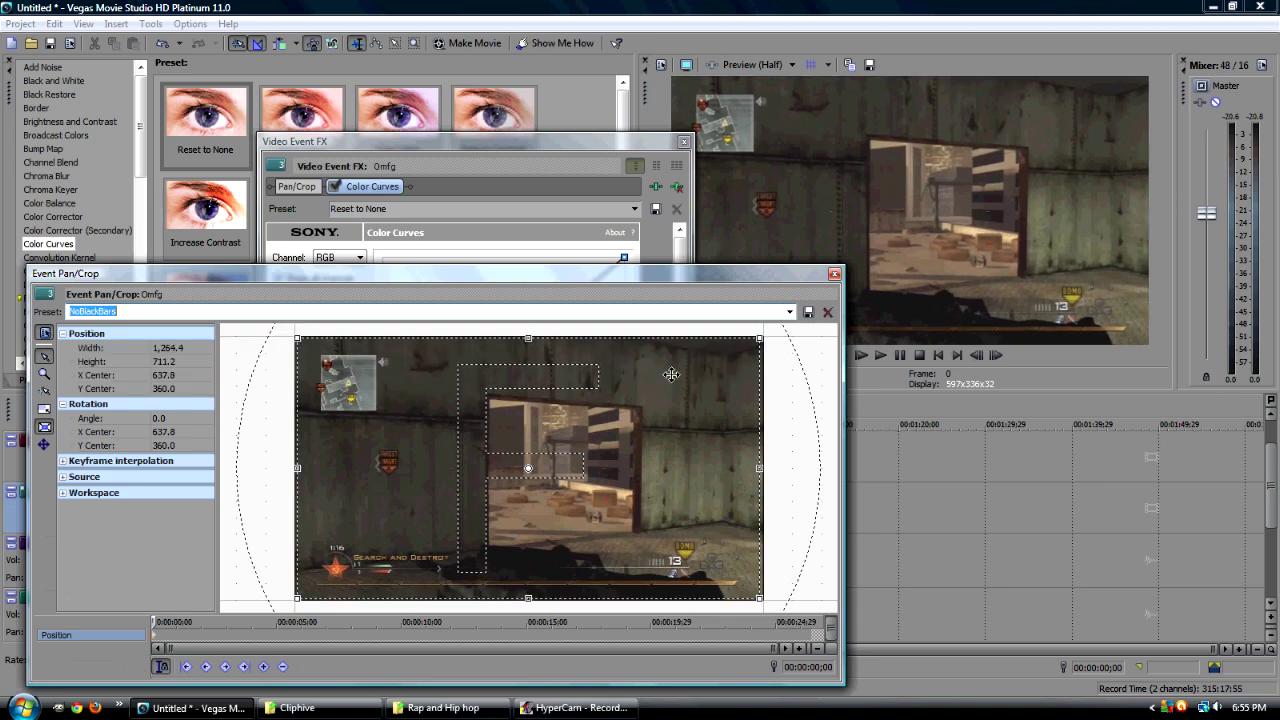
{"action": "left_click", "coordinate": [833, 273]}
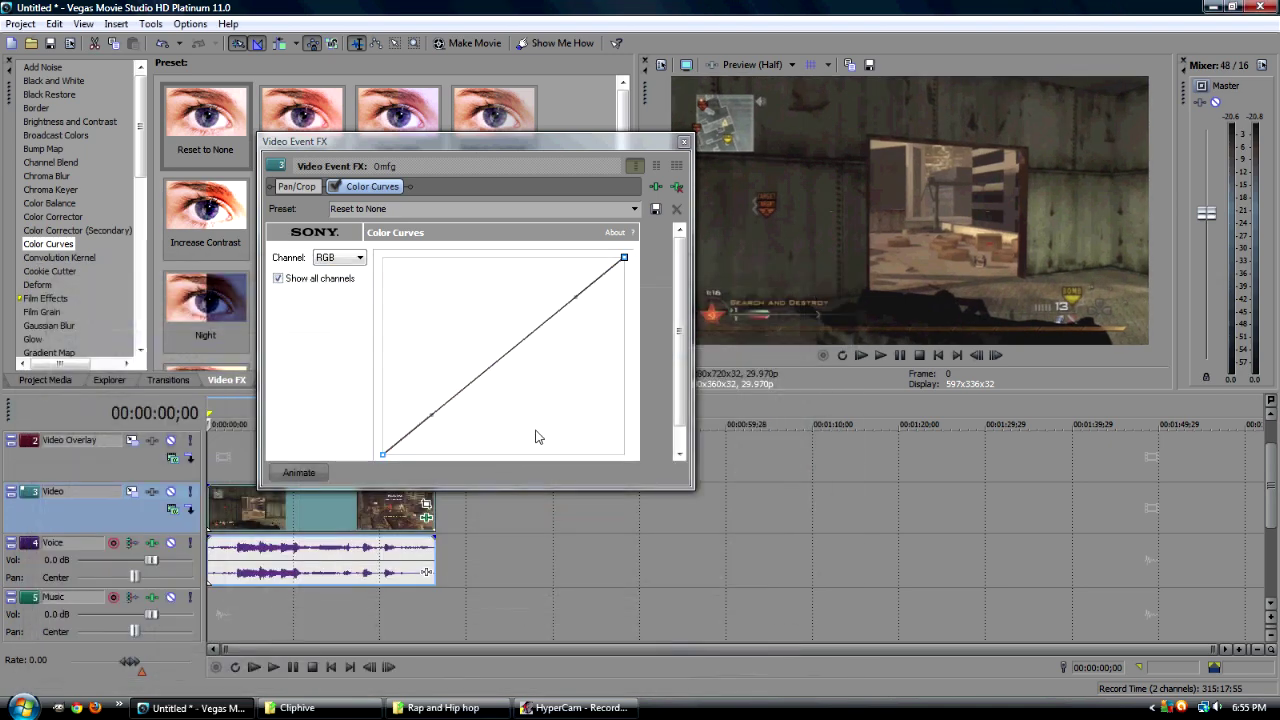
Step: Move the preview to the sniper-scope frame at 00:00:01;21
{"action": "left_click", "coordinate": [228, 525]}
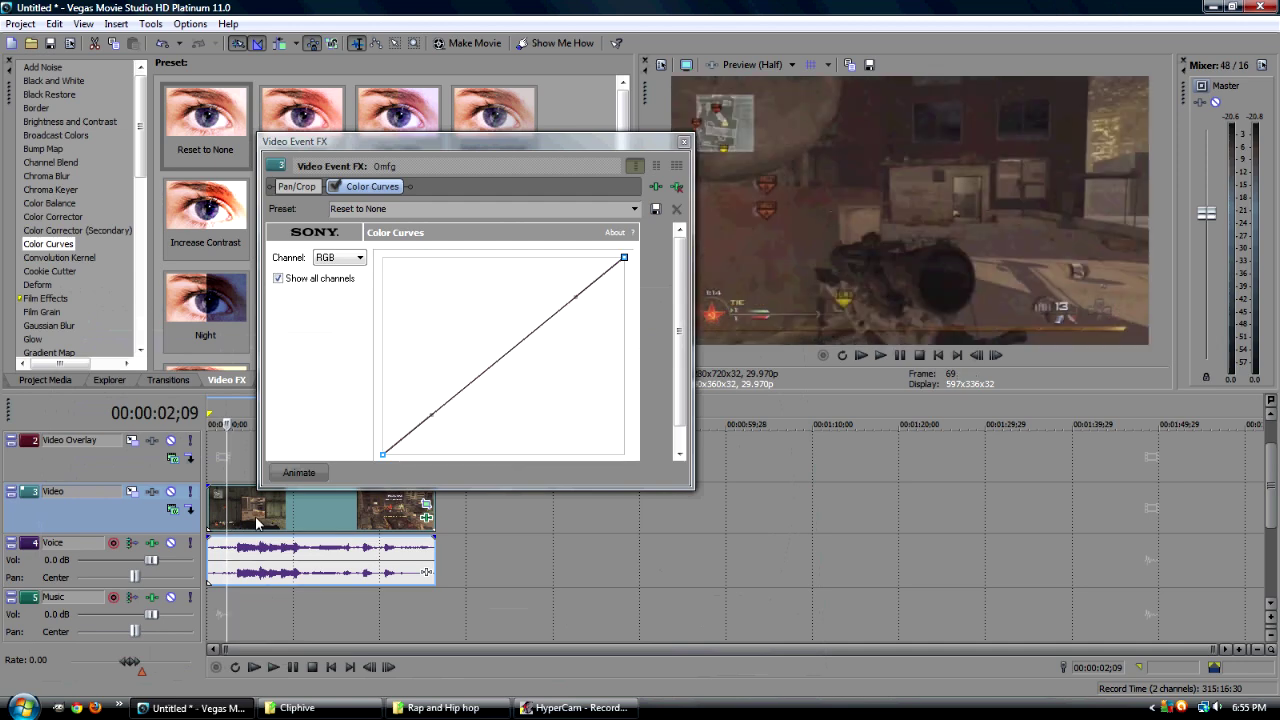
{"action": "key", "text": "Left"}
{"action": "key", "text": "Left"}
{"action": "key", "text": "Left"}
{"action": "key", "text": "Left"}
{"action": "key", "text": "Left"}
{"action": "key", "text": "Left"}
{"action": "key", "text": "Left"}
{"action": "key", "text": "Left"}
{"action": "key", "text": "Left"}
{"action": "key", "text": "Left"}
{"action": "key", "text": "Left"}
{"action": "key", "text": "Left"}
{"action": "key", "text": "Left"}
{"action": "key", "text": "Left"}
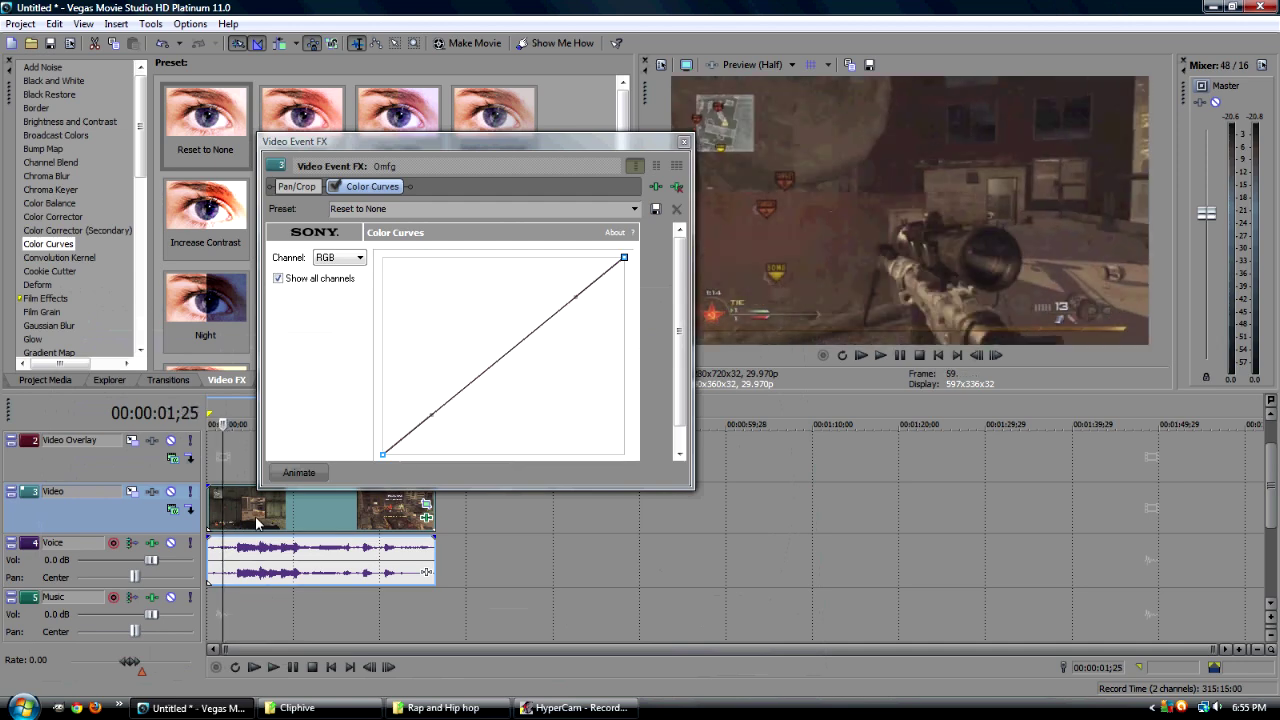
{"action": "key", "text": "Left"}
{"action": "key", "text": "Left"}
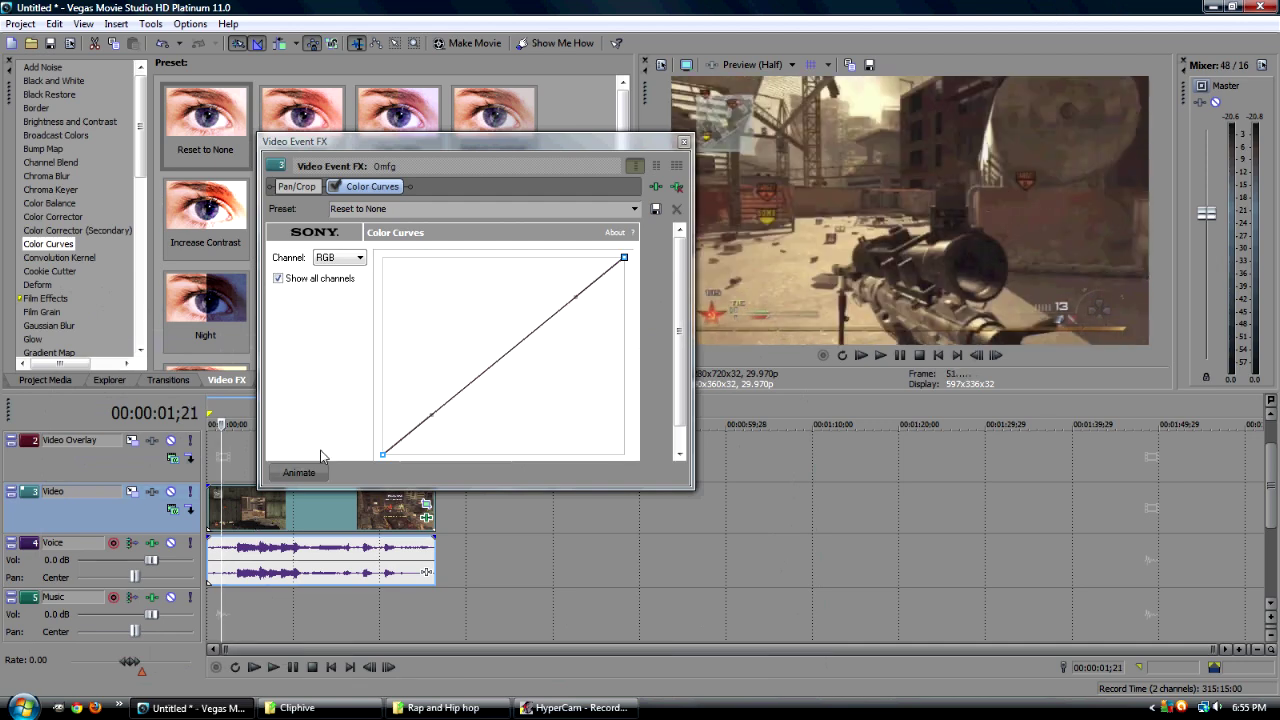
Step: Cycle the curve channel through Red, Green and Blue, ending back on RGB
{"action": "left_click", "coordinate": [343, 266]}
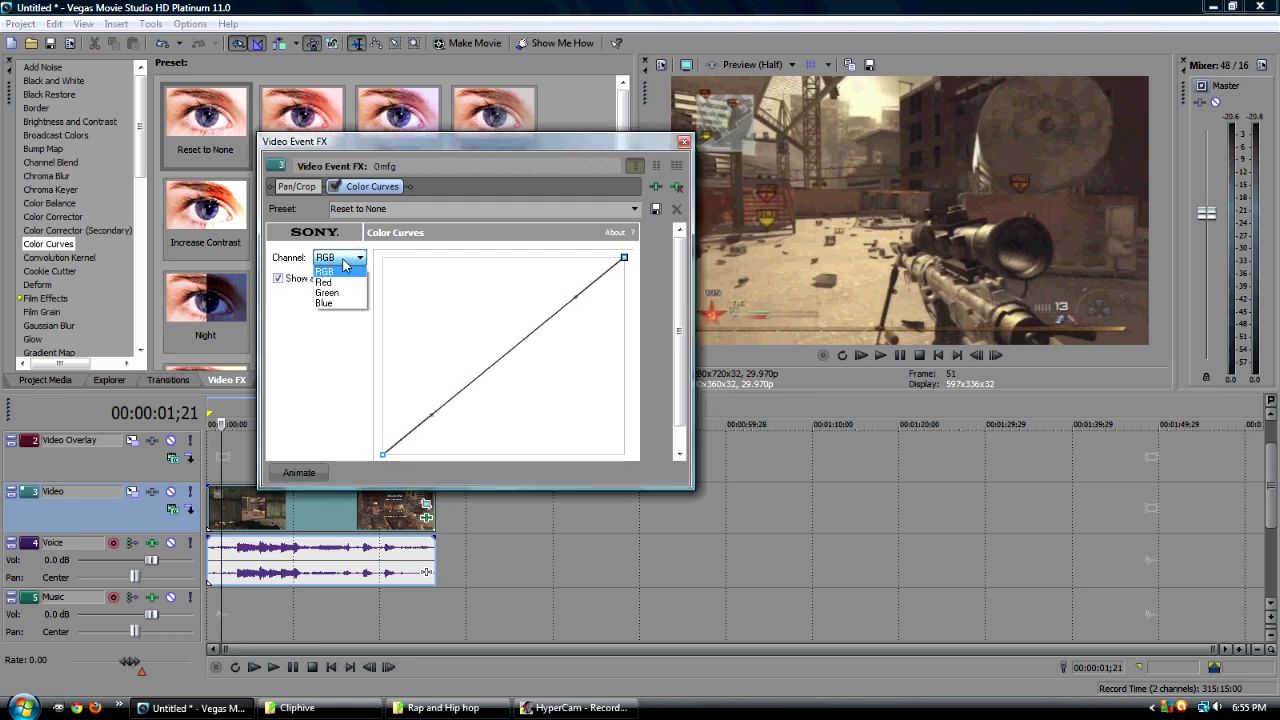
{"action": "left_click", "coordinate": [341, 271]}
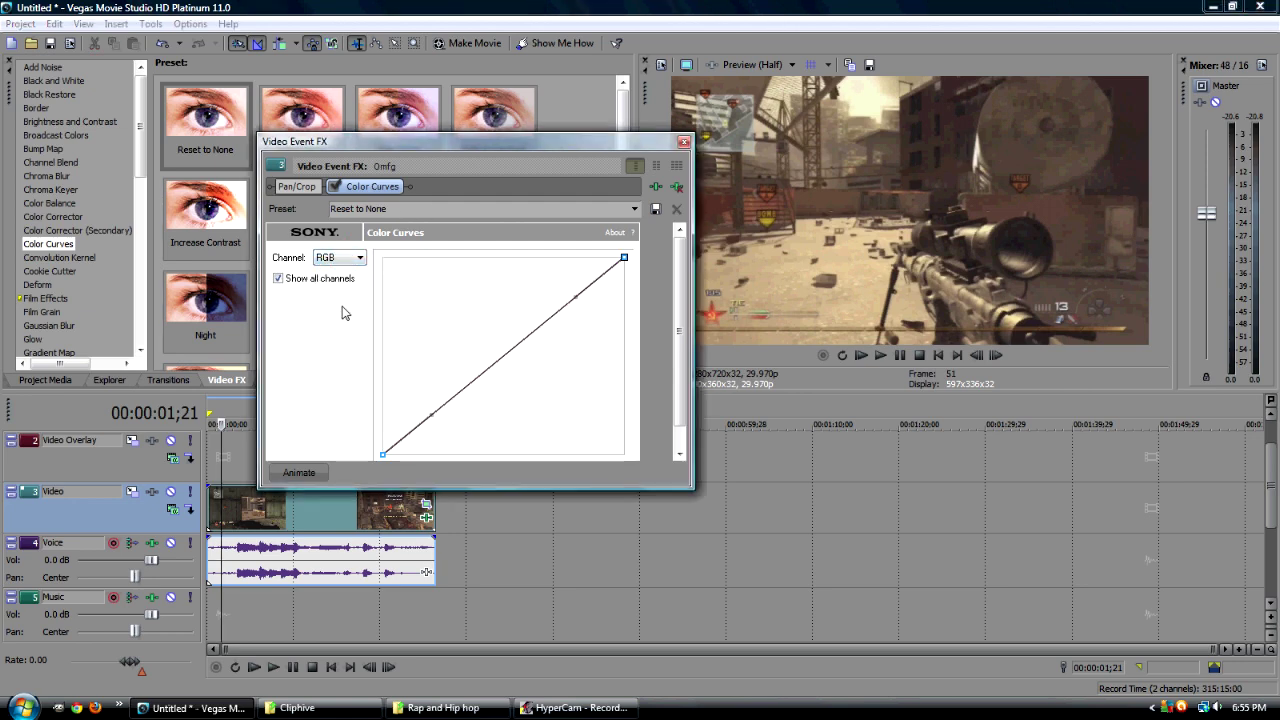
{"action": "left_click", "coordinate": [329, 262]}
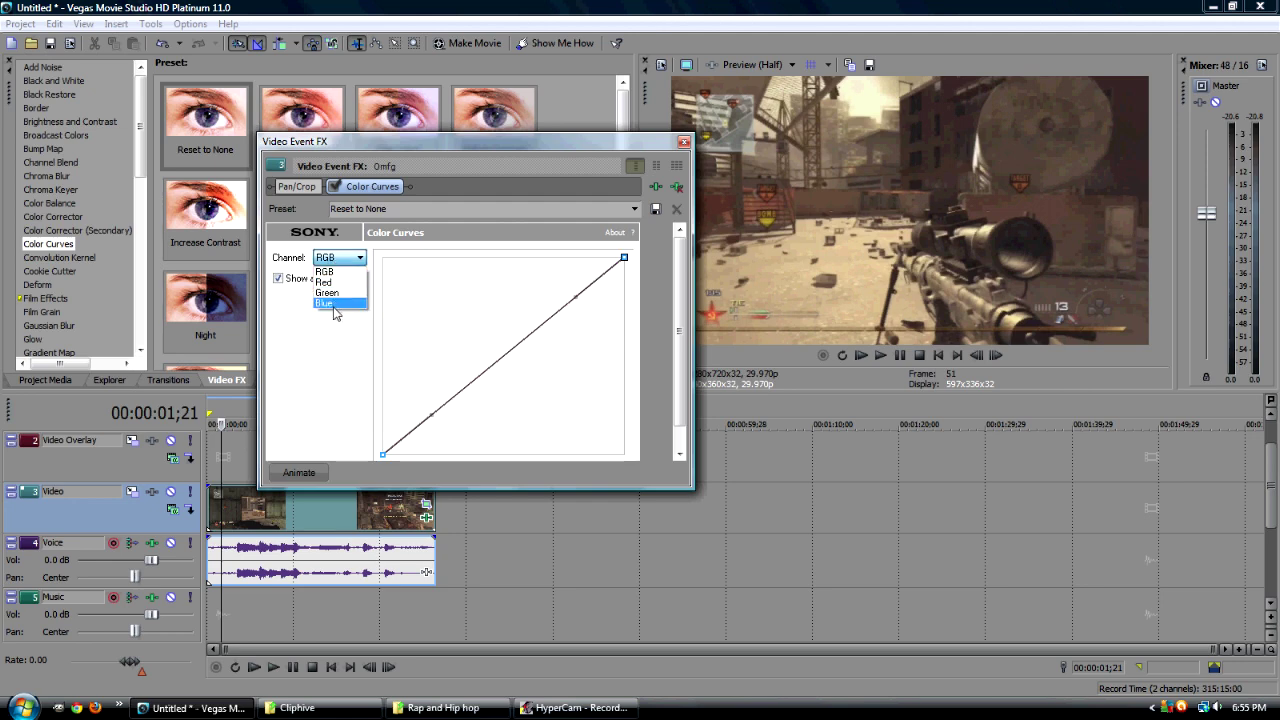
{"action": "left_click", "coordinate": [338, 284]}
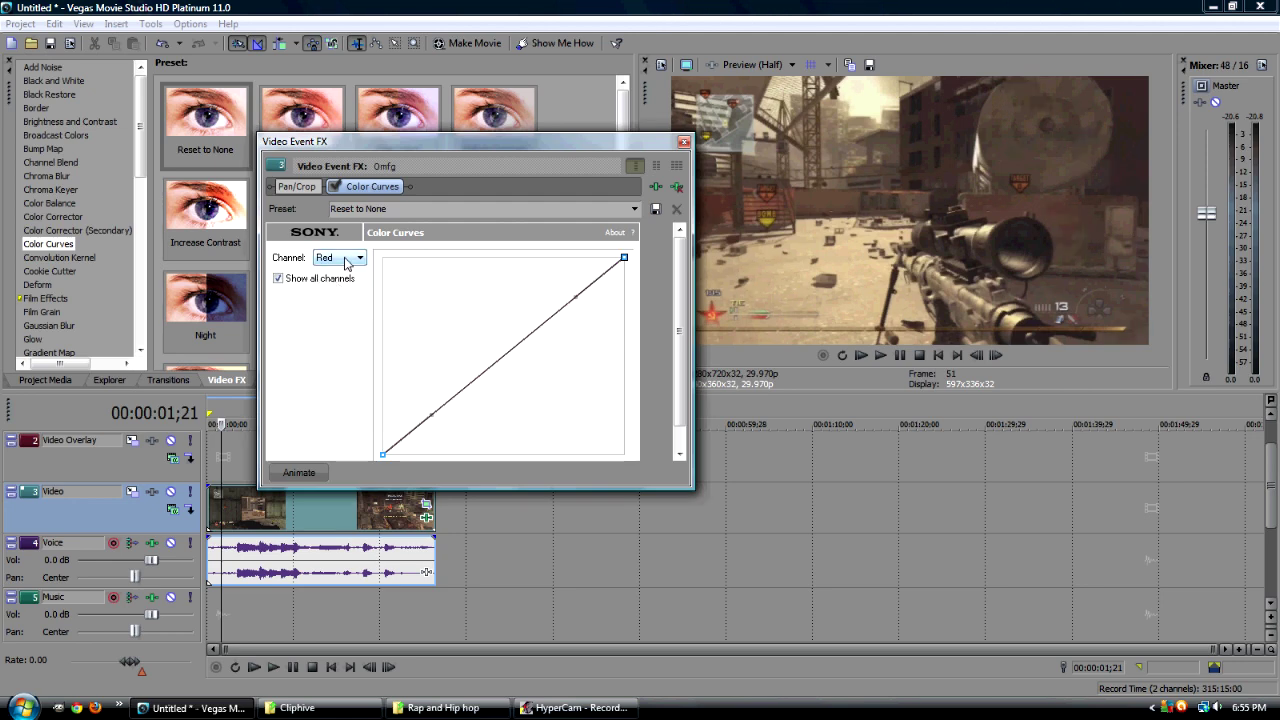
{"action": "left_click", "coordinate": [340, 258]}
{"action": "left_click", "coordinate": [330, 292]}
{"action": "left_click", "coordinate": [340, 258]}
{"action": "left_click", "coordinate": [345, 305]}
{"action": "left_click", "coordinate": [340, 258]}
{"action": "left_click", "coordinate": [325, 271]}
Step: Choose Cool CC Bro from the Preset dropdown to apply its S-shaped curves
{"action": "left_click", "coordinate": [634, 208]}
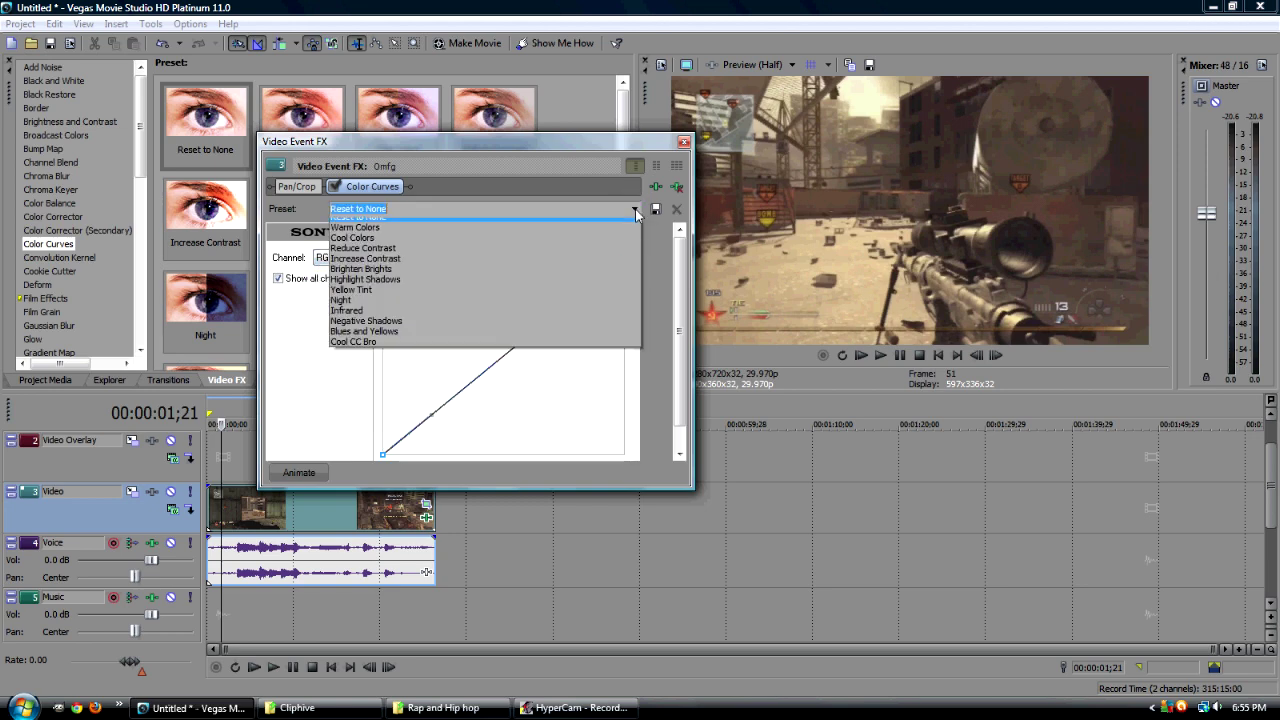
{"action": "left_click", "coordinate": [530, 349]}
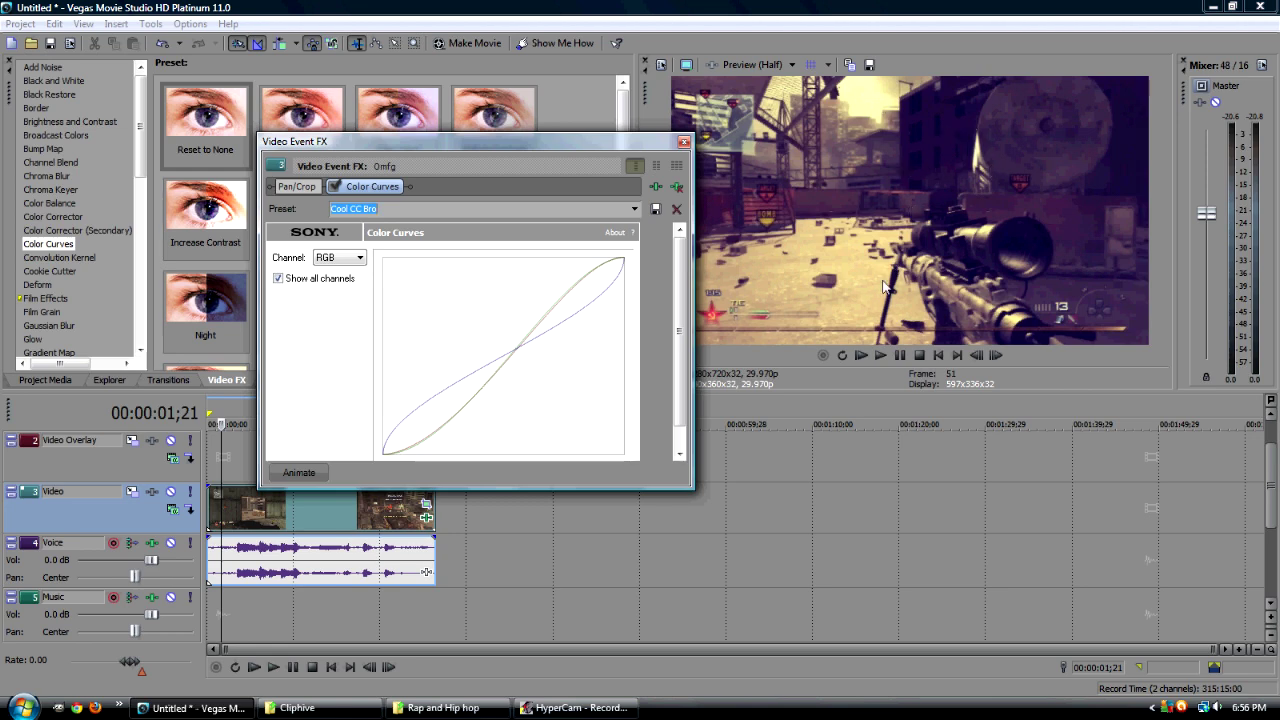
Step: Switch to the Red channel and drag its shadow and highlight handles into an S-curve
{"action": "left_click", "coordinate": [347, 259]}
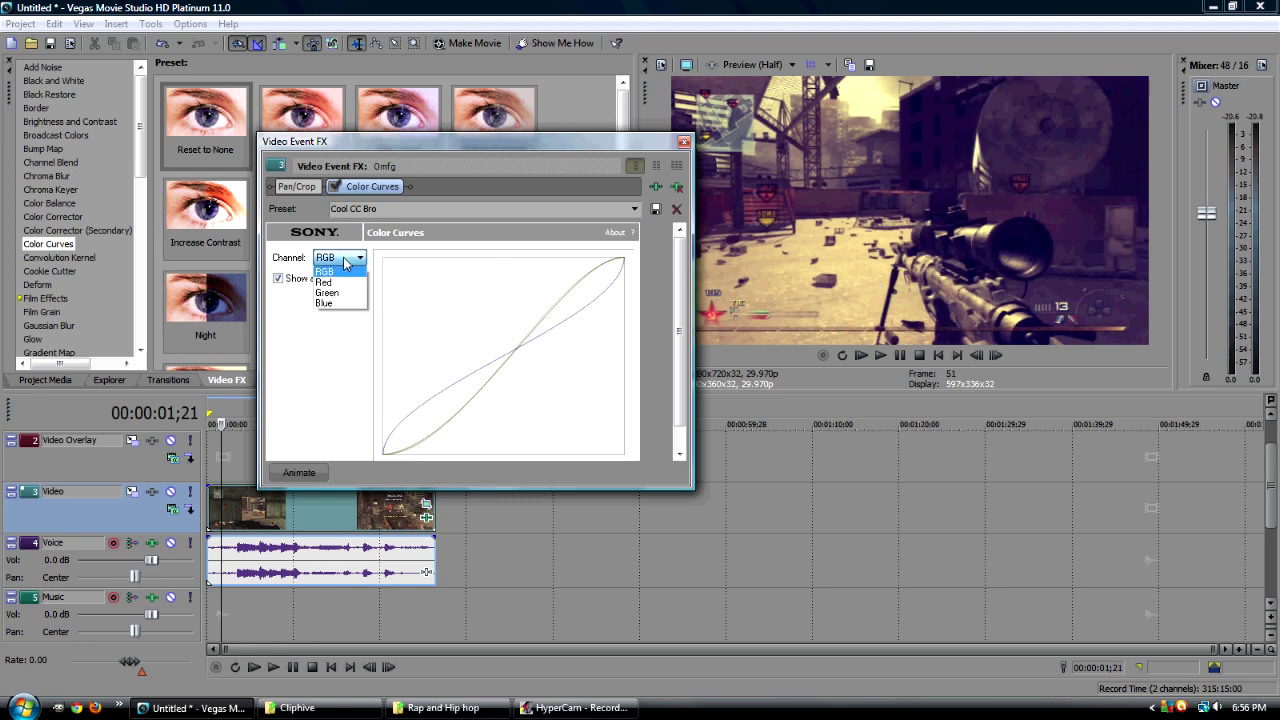
{"action": "left_click", "coordinate": [338, 283]}
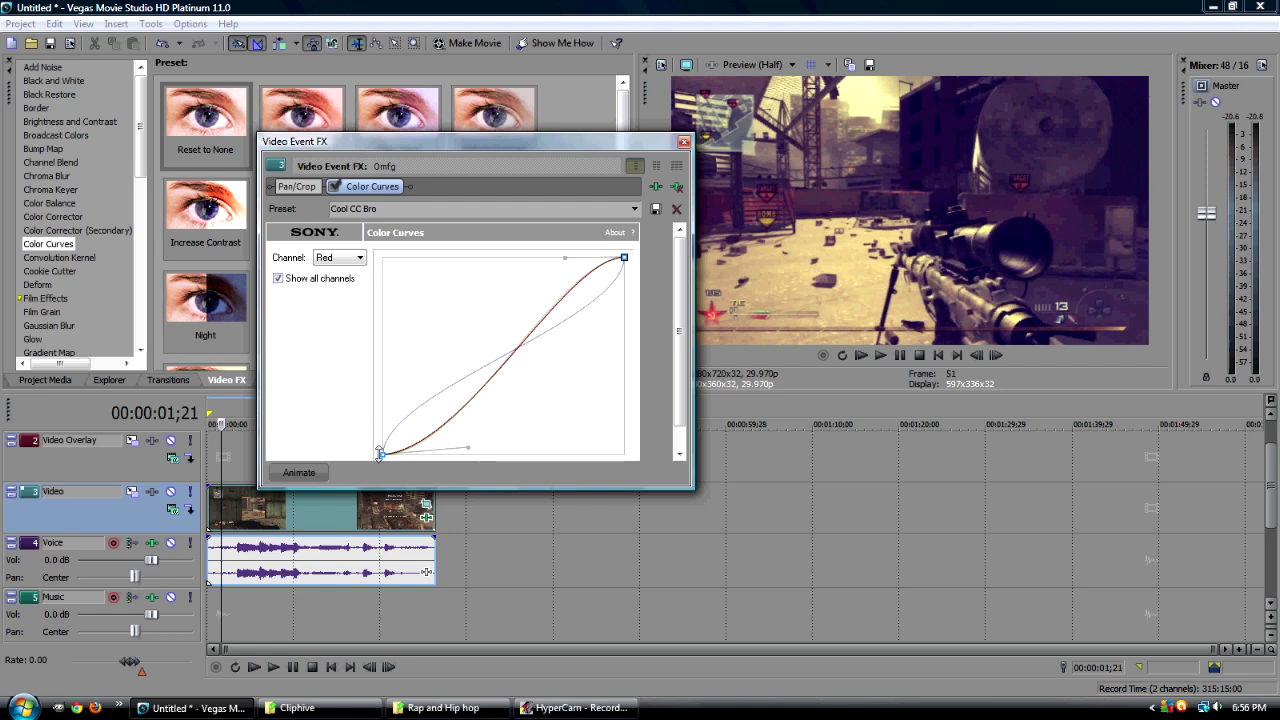
{"action": "left_click", "coordinate": [469, 449]}
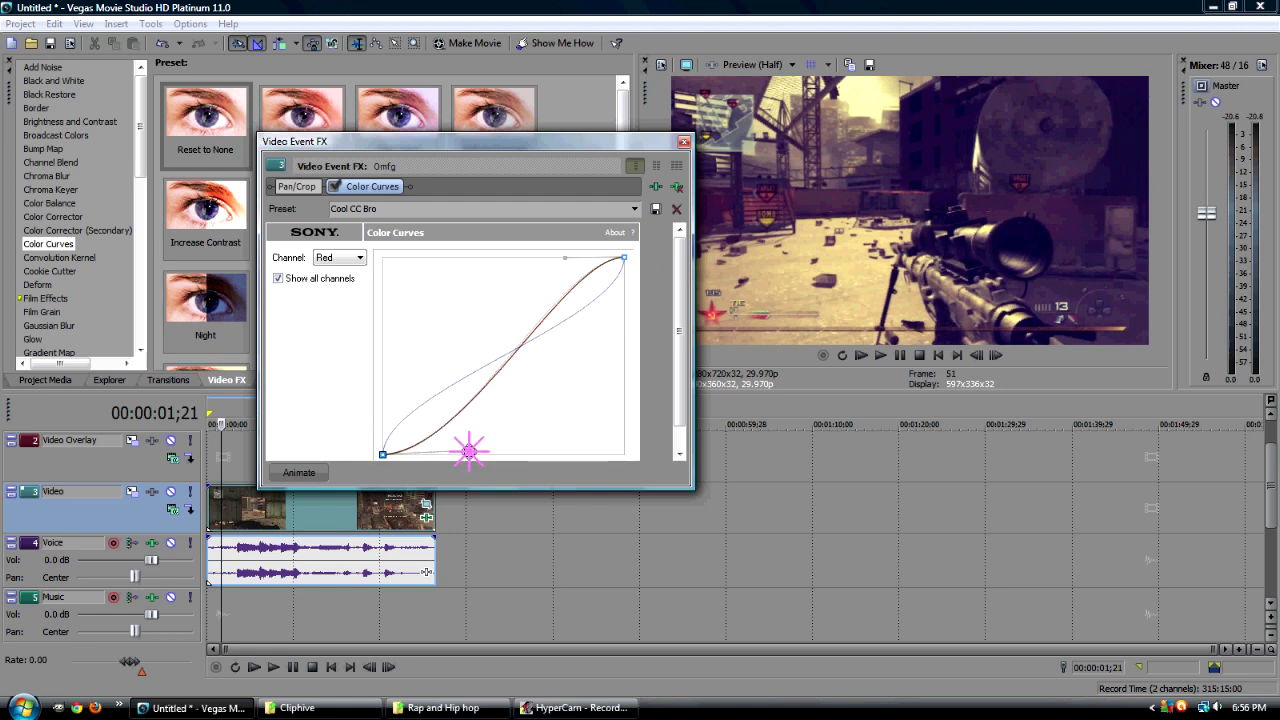
{"action": "left_click_drag", "start_coordinate": [469, 449], "coordinate": [469, 450]}
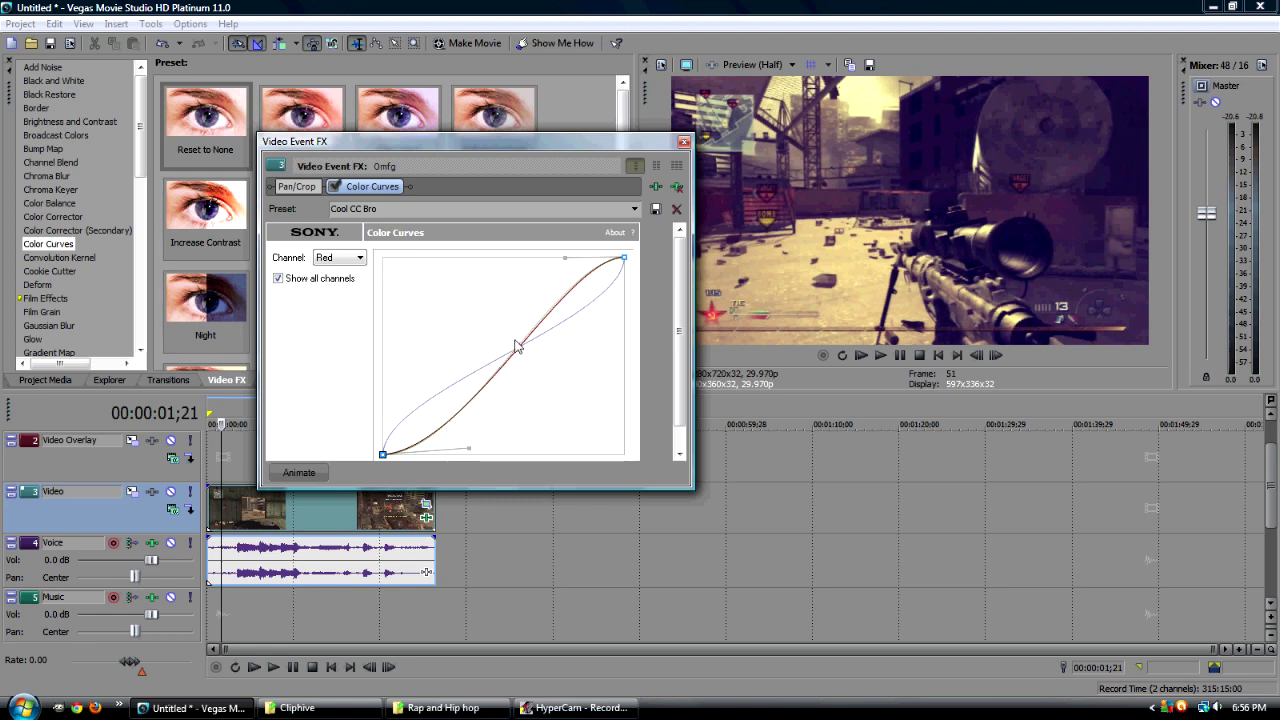
{"action": "left_click_drag", "start_coordinate": [566, 257], "coordinate": [566, 258]}
{"action": "left_click", "coordinate": [341, 261]}
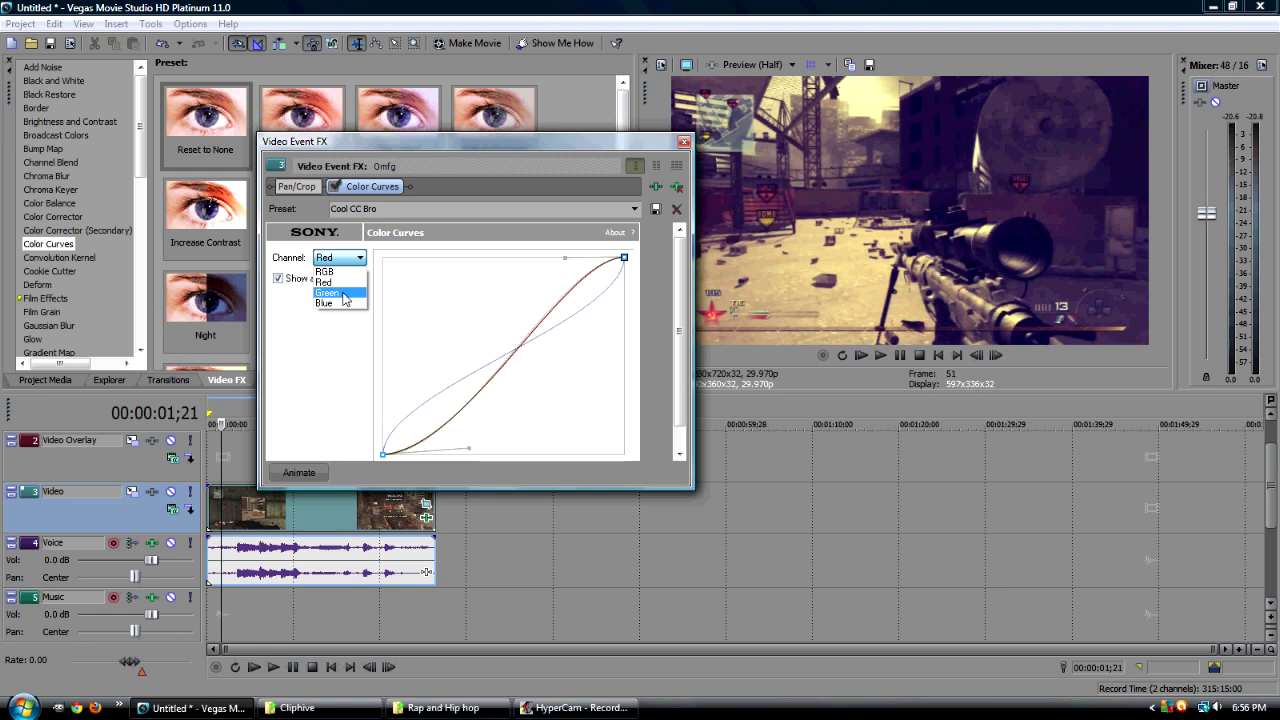
Step: Switch the curve view to the Green channel to show its S-curve
{"action": "left_click", "coordinate": [341, 293]}
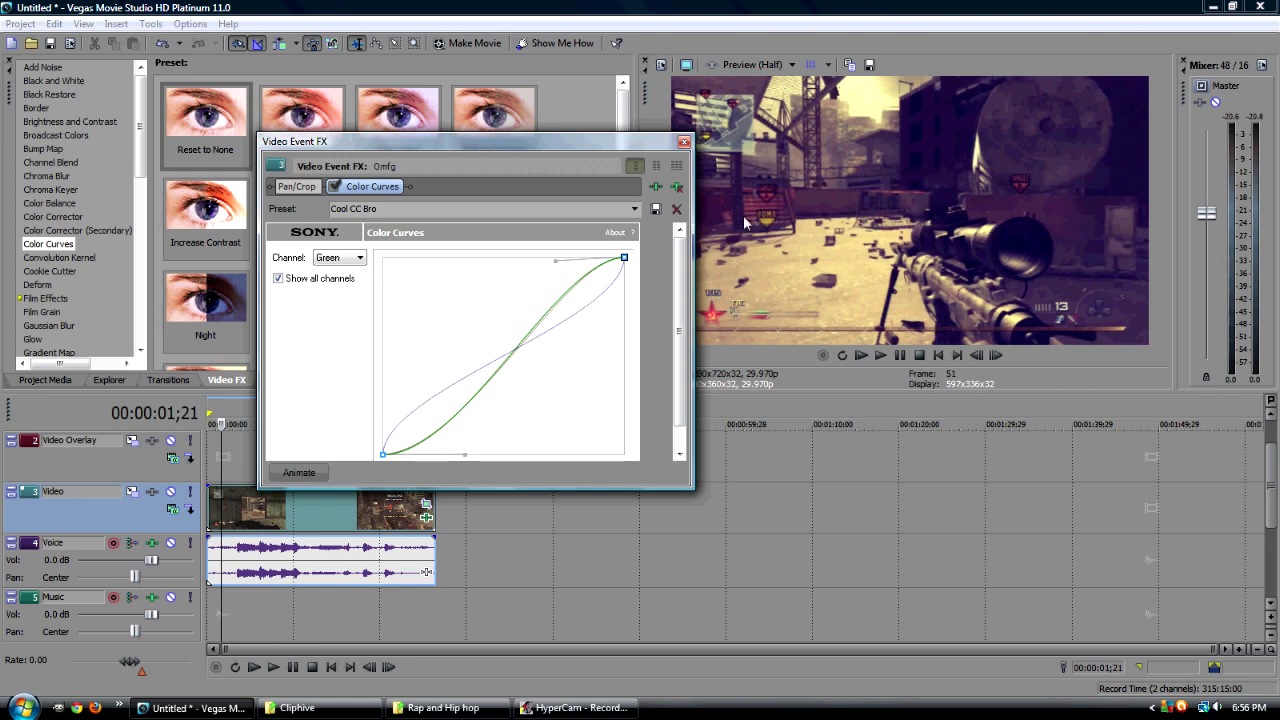
{"action": "left_click", "coordinate": [343, 258]}
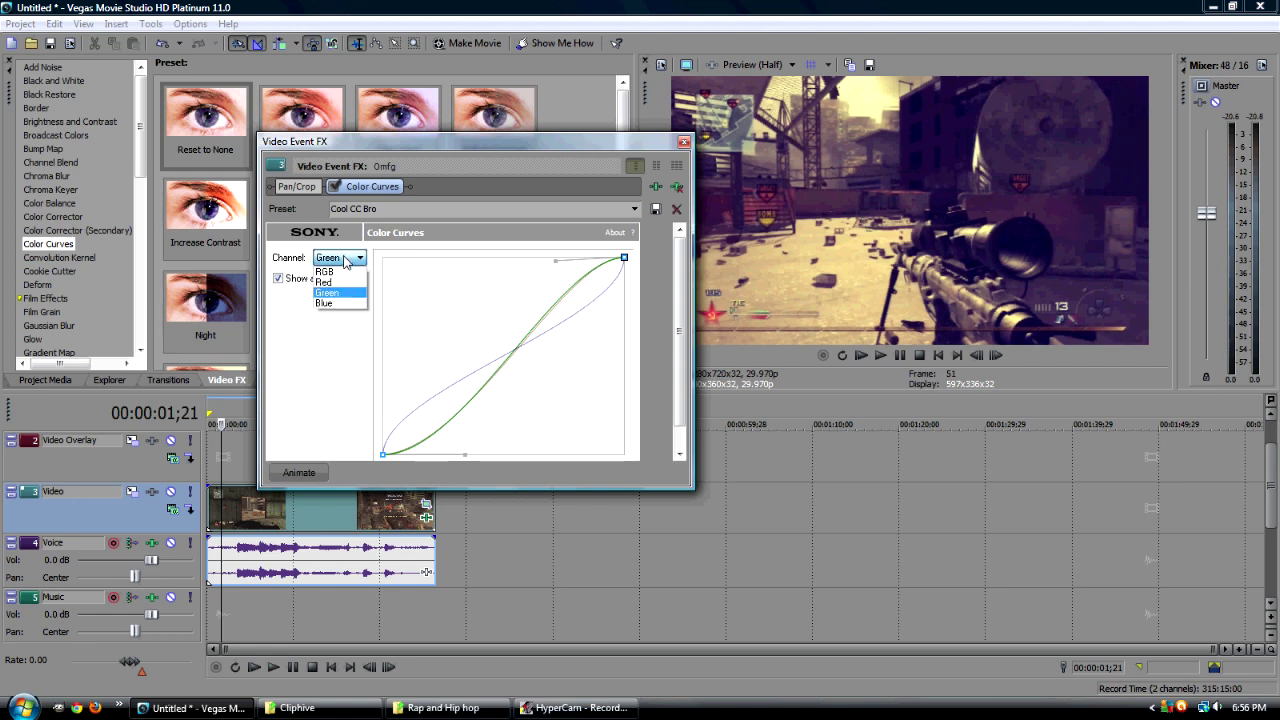
Step: Select the Blue channel curve, then close the Video Event FX window
{"action": "left_click", "coordinate": [342, 310]}
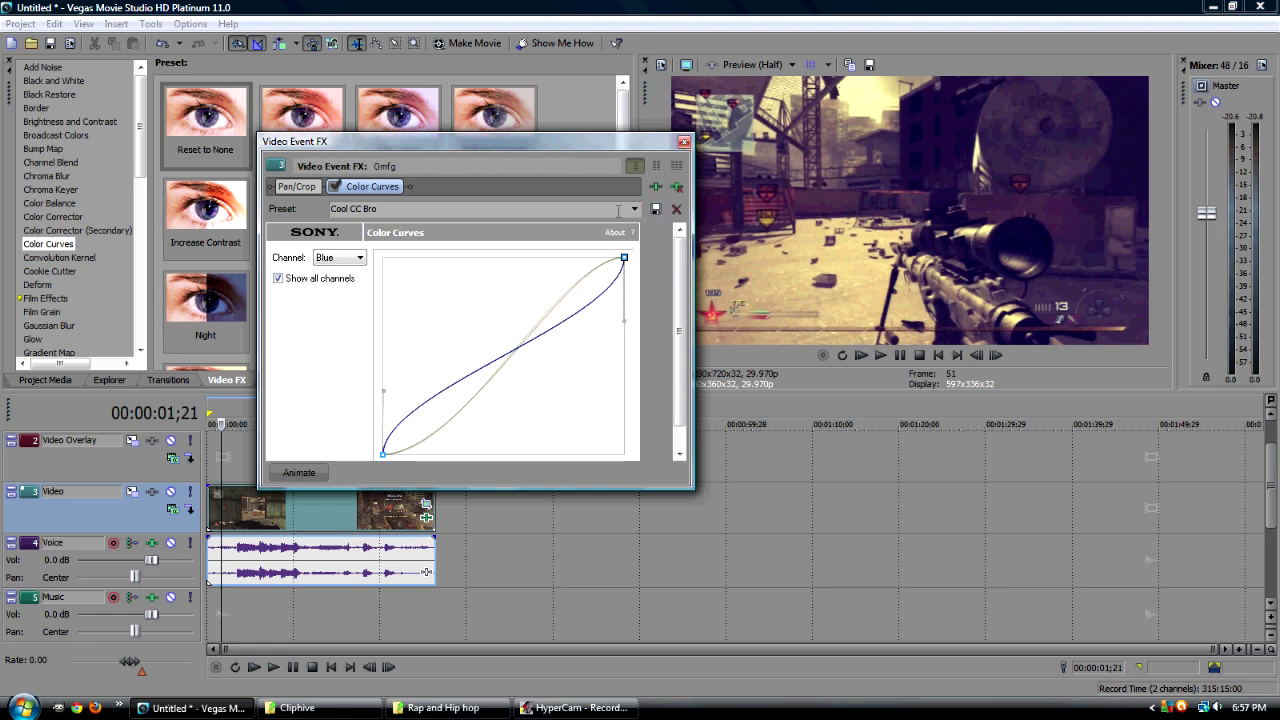
{"action": "left_click", "coordinate": [689, 141]}
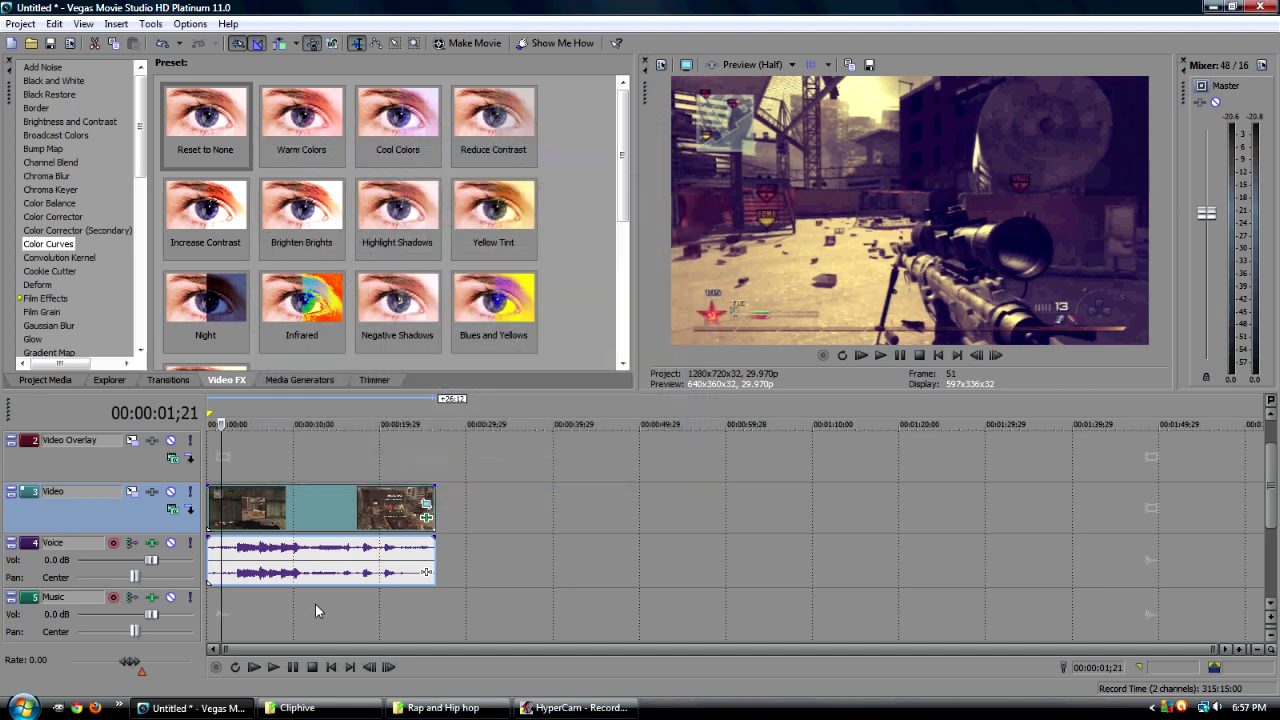
Step: Play the graded clip to review it, pause, and move the playhead to 00:00:13;06
{"action": "left_click", "coordinate": [272, 668]}
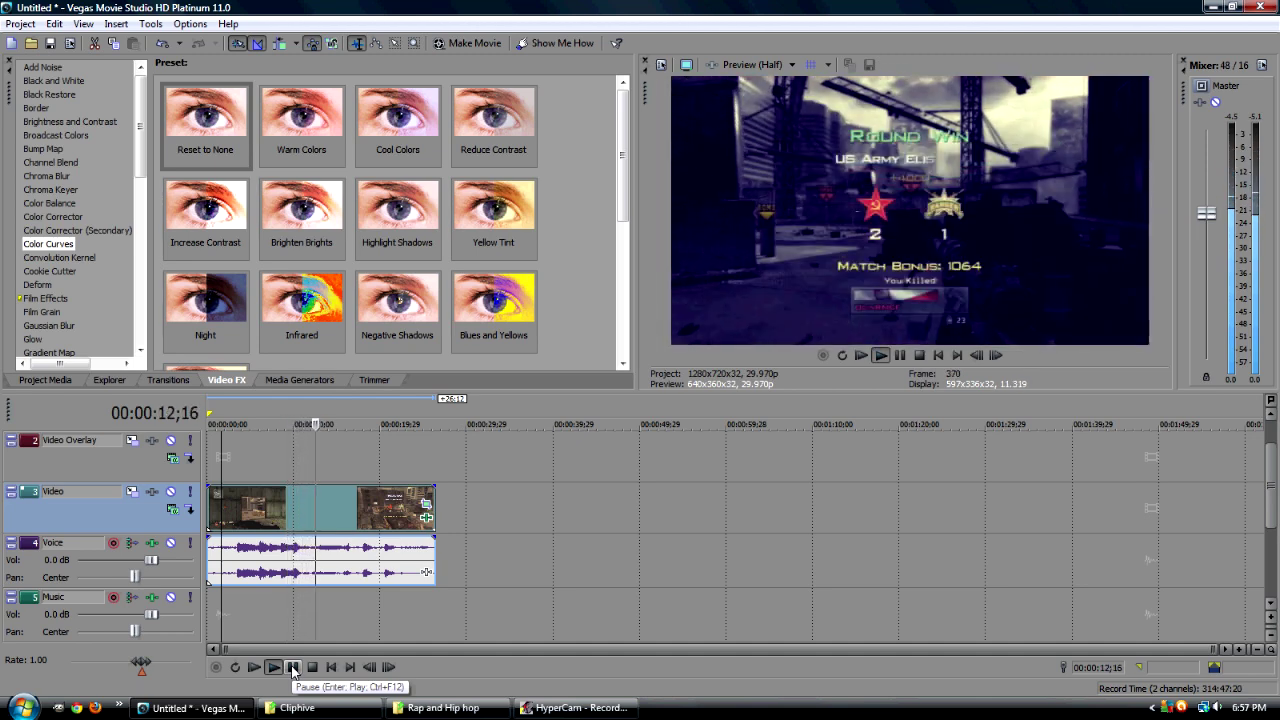
{"action": "left_click", "coordinate": [293, 668]}
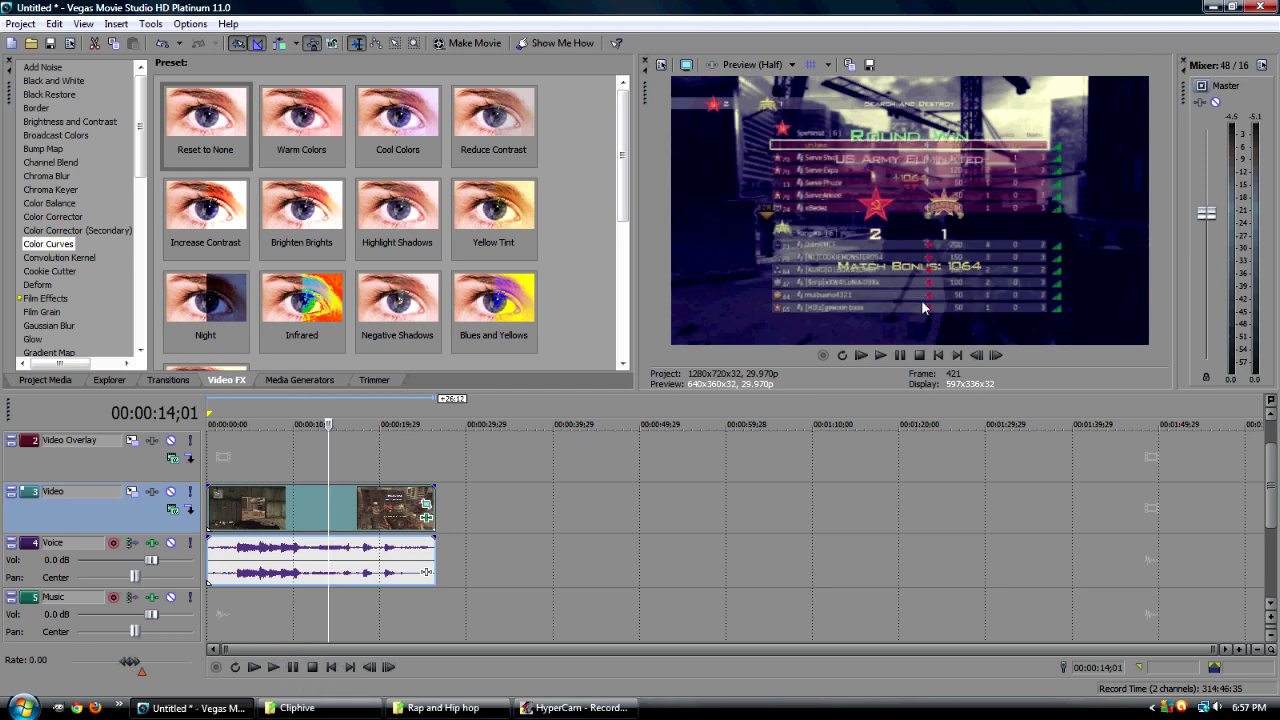
{"action": "left_click", "coordinate": [321, 418]}
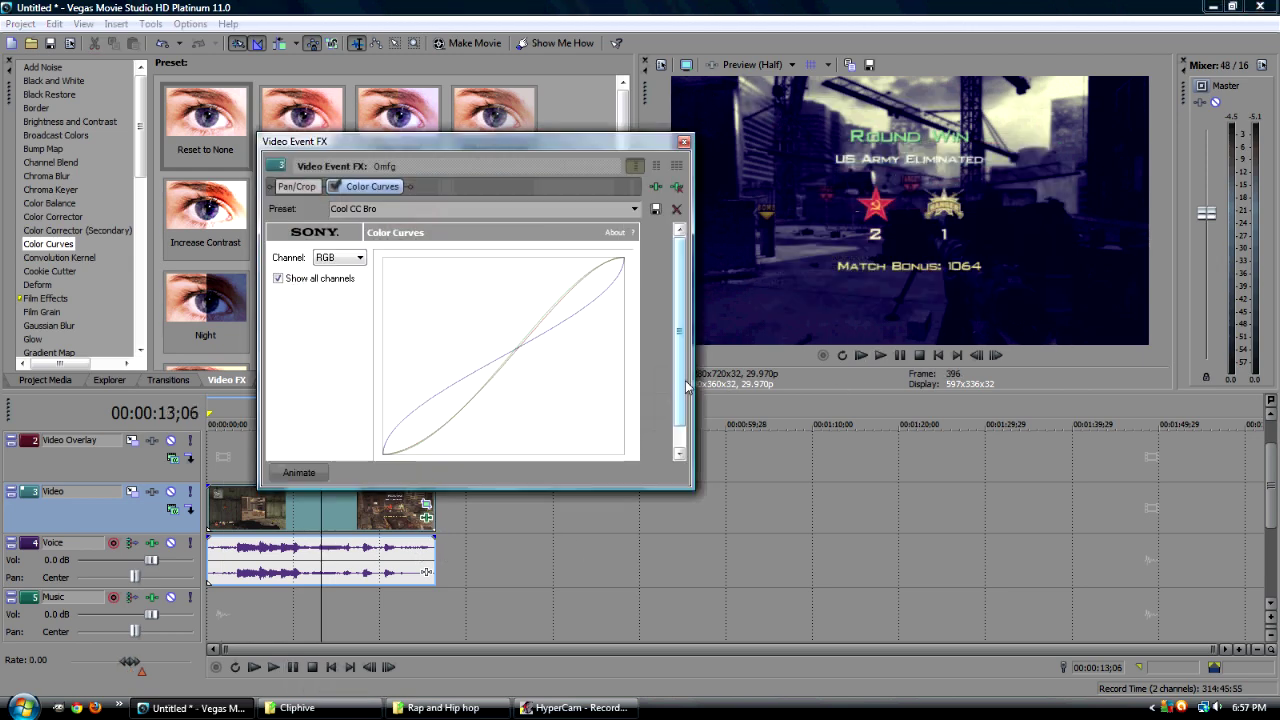
Step: Switch to the Blue channel and drag its curve down so it sags through the shadows
{"action": "left_click", "coordinate": [358, 258]}
{"action": "left_click", "coordinate": [345, 305]}
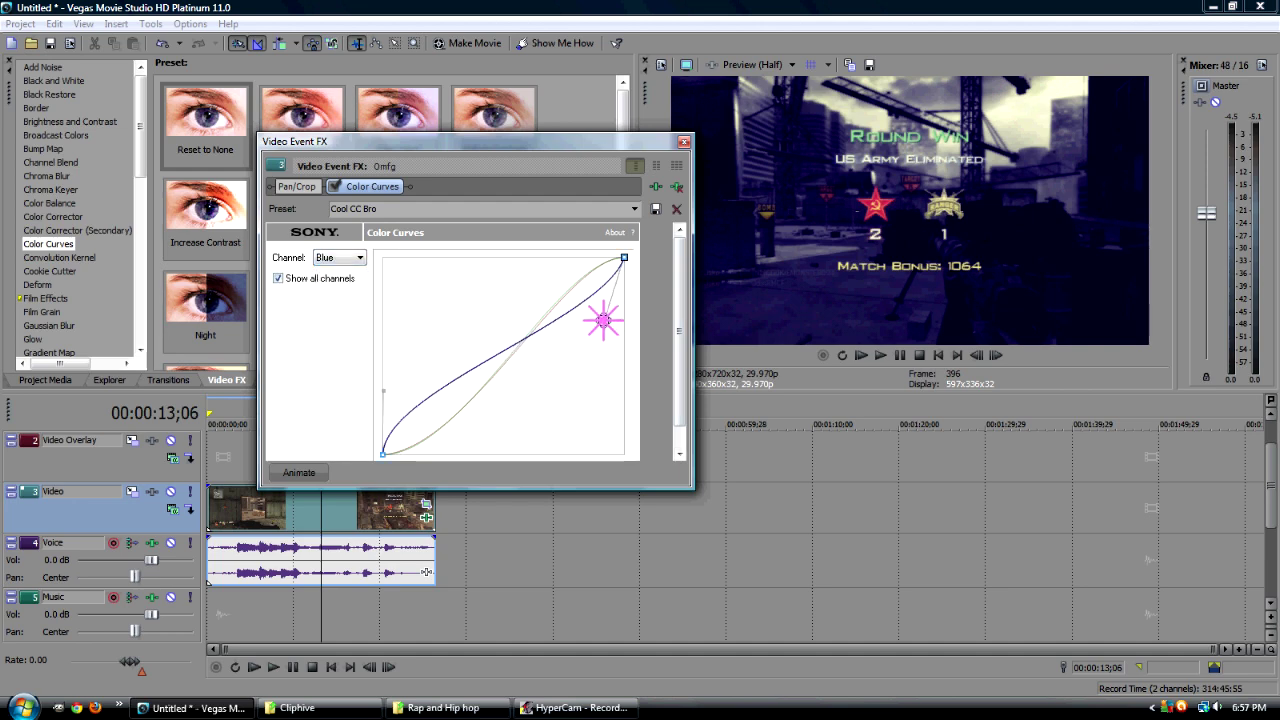
{"action": "left_click_drag", "start_coordinate": [622, 321], "coordinate": [640, 359]}
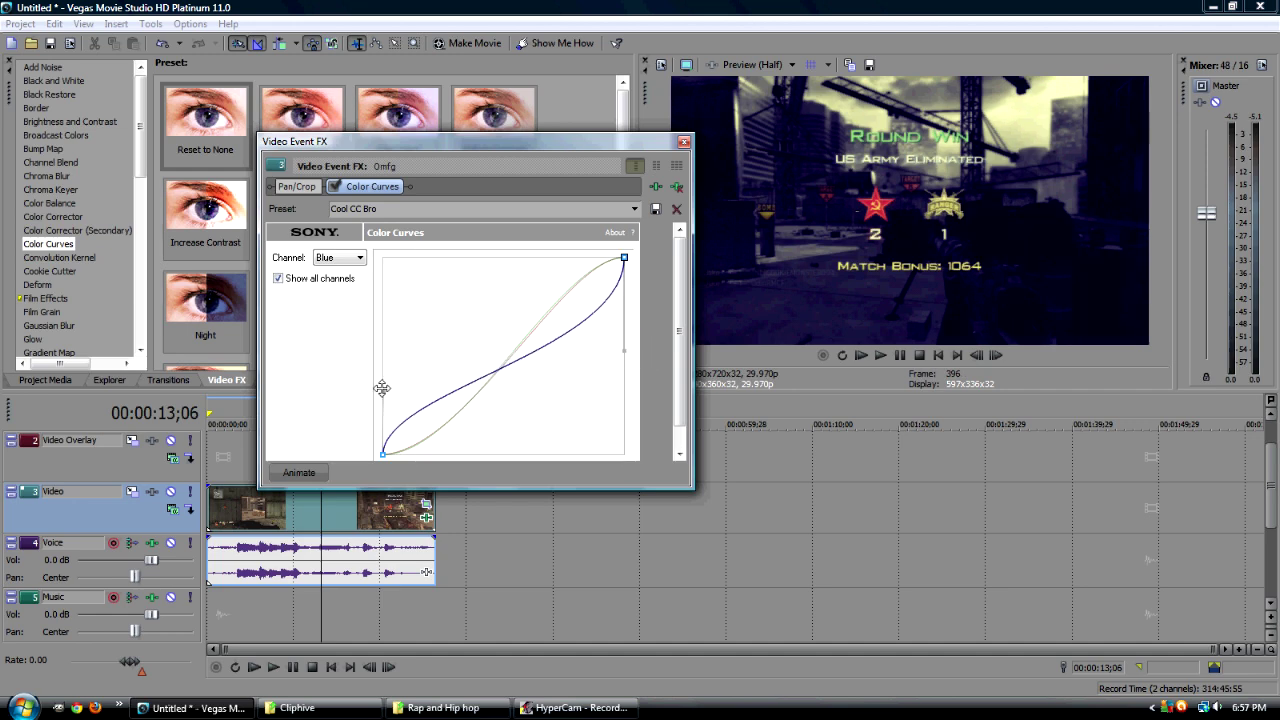
{"action": "left_click_drag", "start_coordinate": [382, 388], "coordinate": [383, 432]}
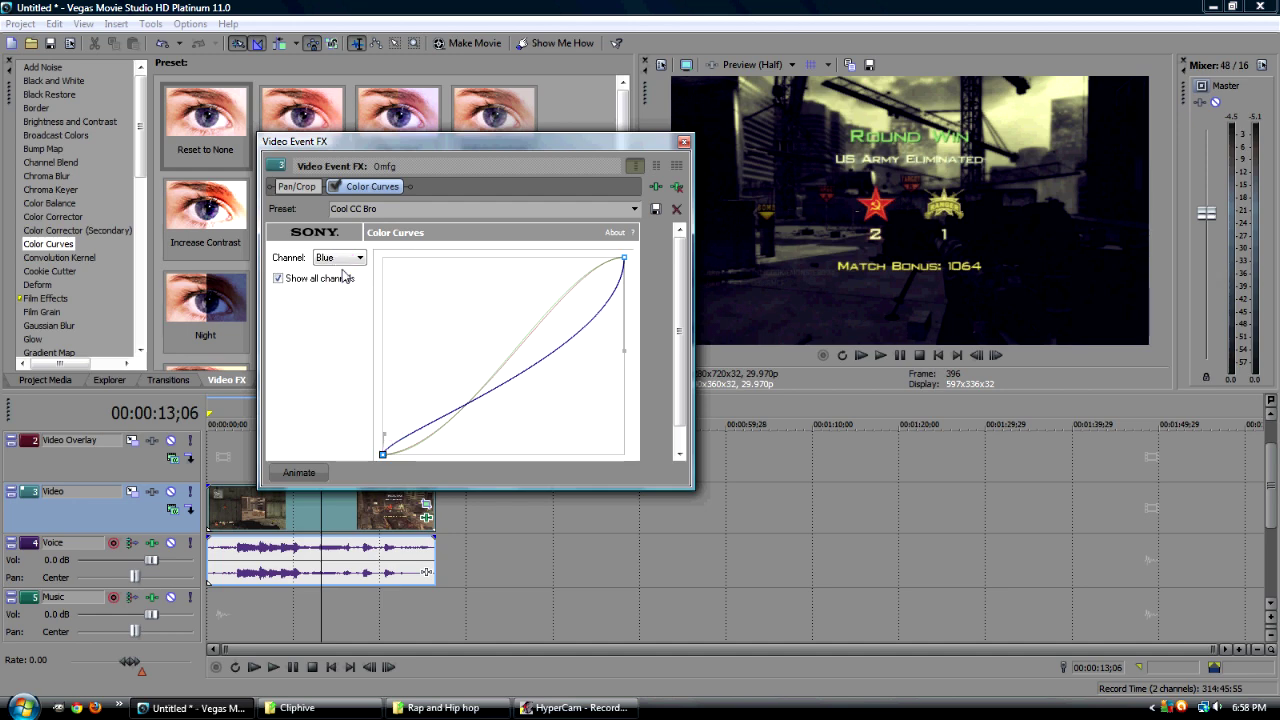
{"action": "left_click", "coordinate": [340, 257]}
Step: Bend the Red channel curve's lower and upper handles into an S-shape
{"action": "left_click", "coordinate": [333, 283]}
{"action": "left_click", "coordinate": [466, 448]}
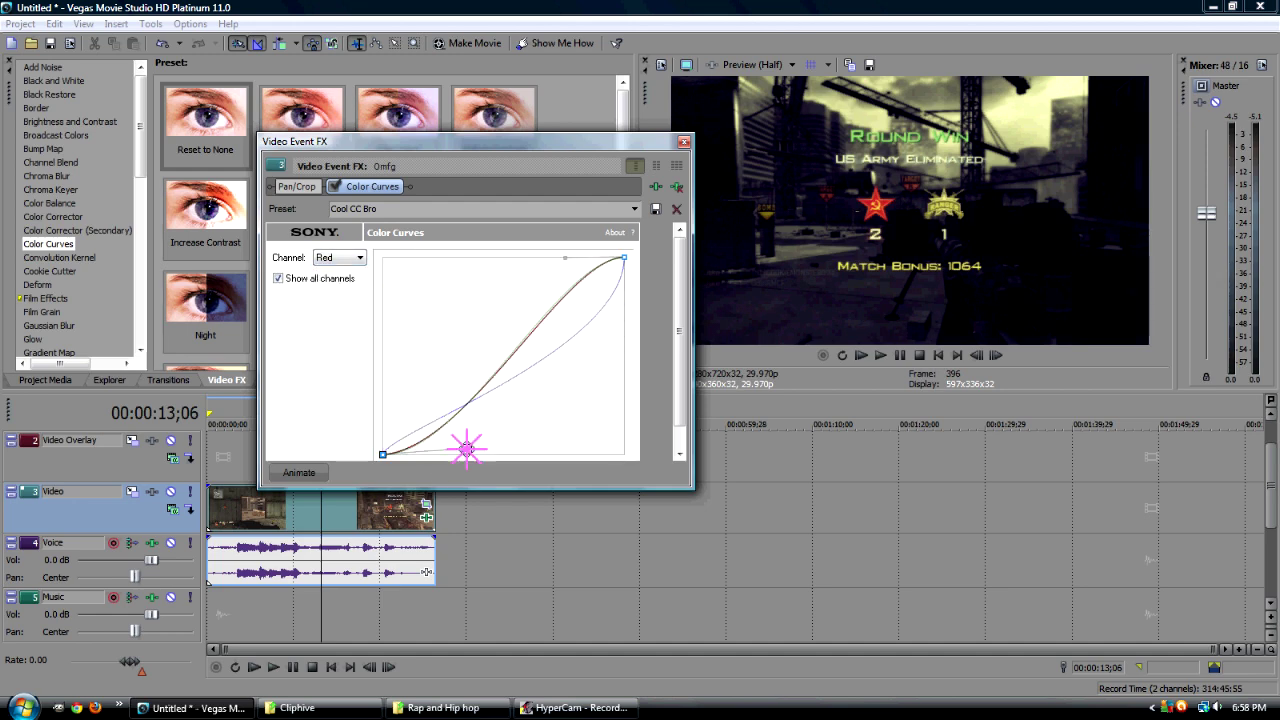
{"action": "mouse_move", "coordinate": [466, 448]}
{"action": "left_mouse_down"}
{"action": "mouse_move", "coordinate": [414, 391]}
{"action": "mouse_move", "coordinate": [450, 451]}
{"action": "mouse_move", "coordinate": [517, 466]}
{"action": "mouse_move", "coordinate": [462, 444]}
{"action": "left_mouse_up"}
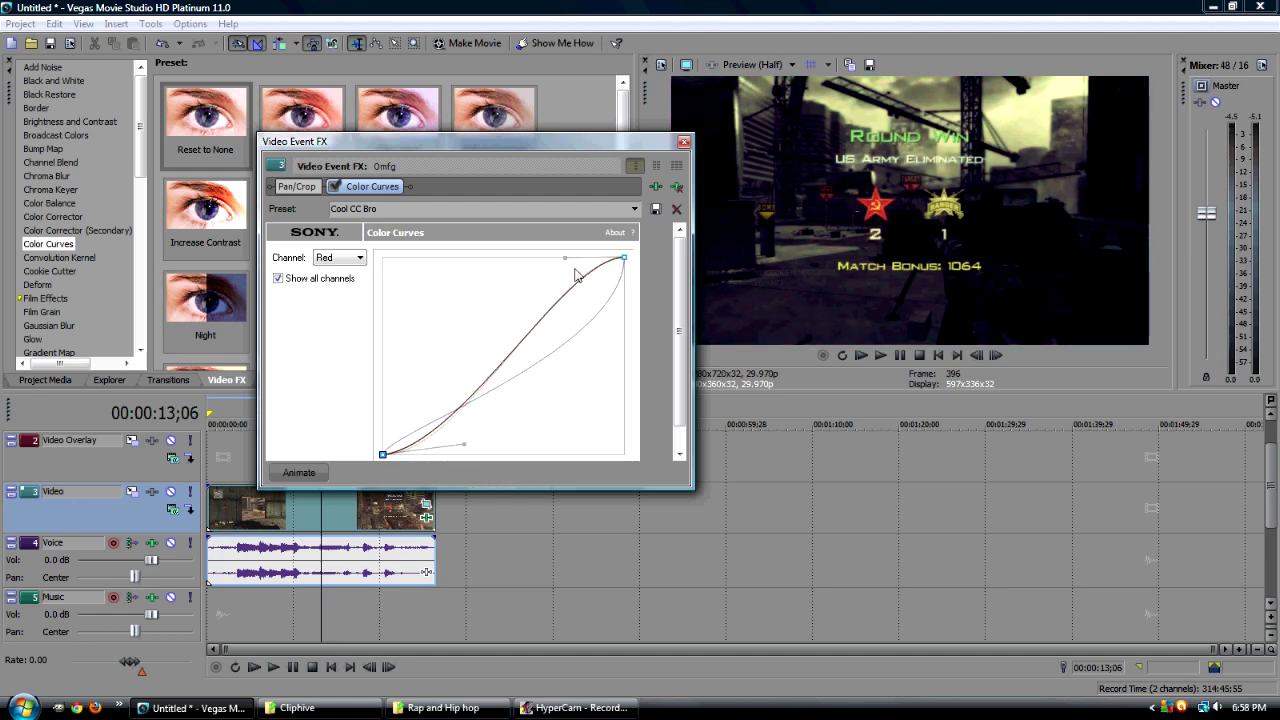
{"action": "left_click_drag", "start_coordinate": [566, 258], "coordinate": [532, 248]}
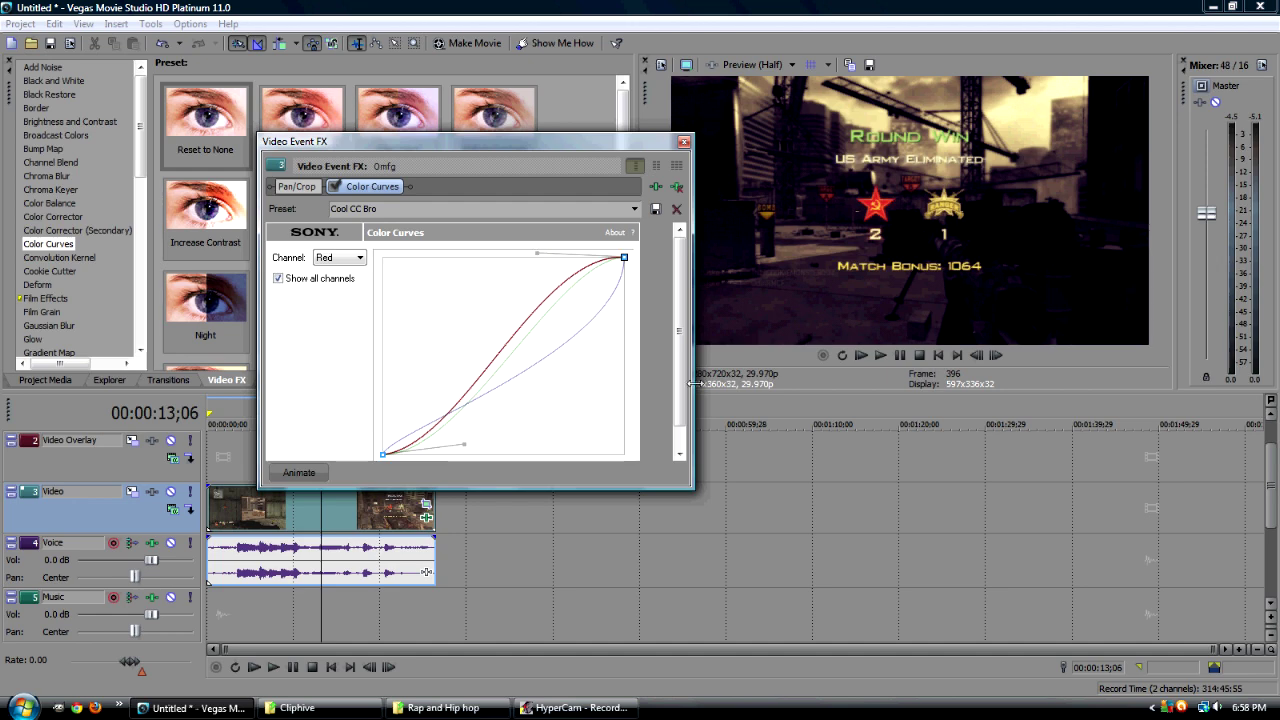
Step: Reshape the Green channel curve to bow upward, then close the effect window
{"action": "left_click", "coordinate": [352, 258]}
{"action": "left_click", "coordinate": [345, 289]}
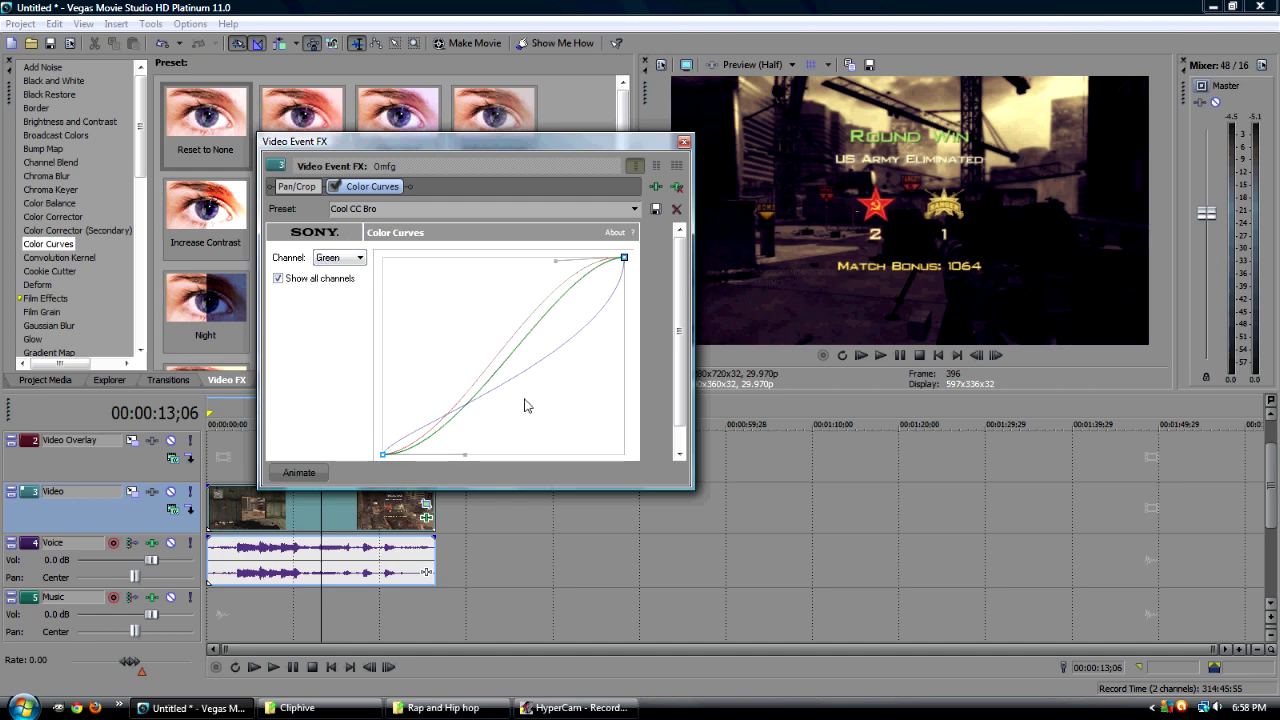
{"action": "mouse_move", "coordinate": [466, 455]}
{"action": "left_mouse_down"}
{"action": "mouse_move", "coordinate": [523, 434]}
{"action": "mouse_move", "coordinate": [443, 443]}
{"action": "mouse_move", "coordinate": [459, 444]}
{"action": "left_mouse_up"}
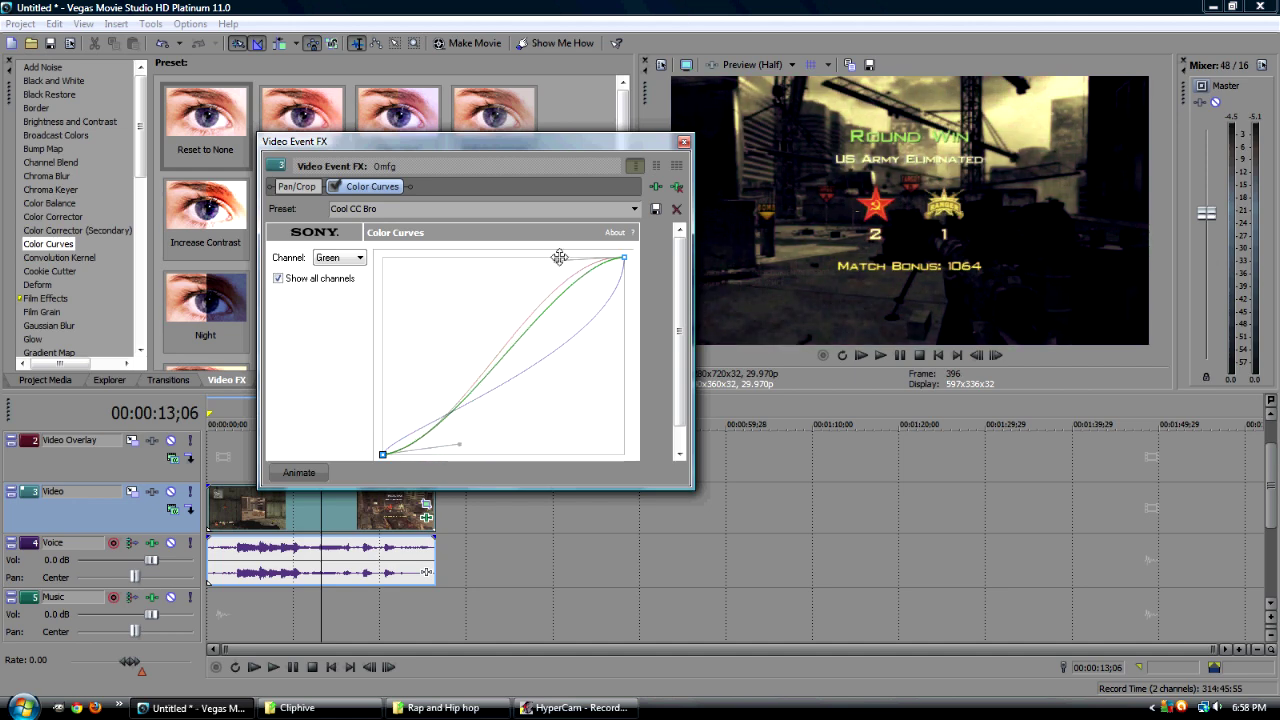
{"action": "left_click_drag", "start_coordinate": [559, 257], "coordinate": [516, 330]}
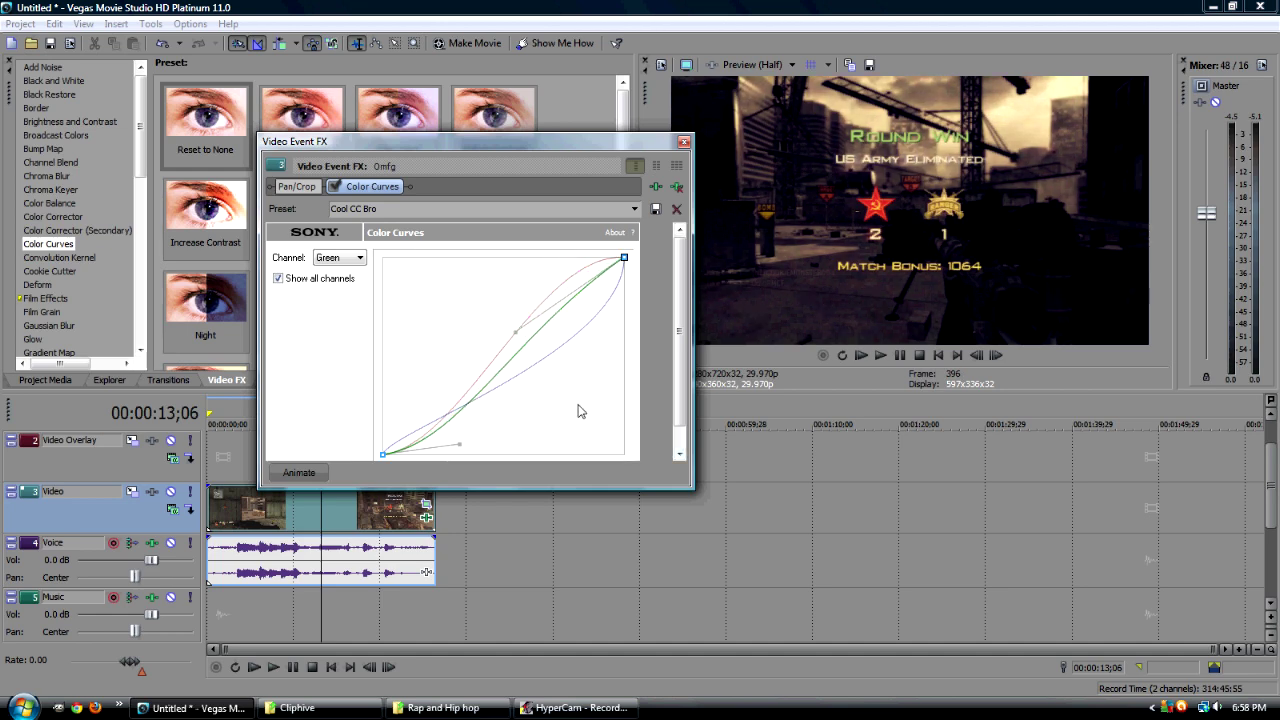
{"action": "left_click", "coordinate": [684, 142]}
Step: Move the playhead back to 00:00:02;09 on the clip's timeline
{"action": "left_click", "coordinate": [258, 406]}
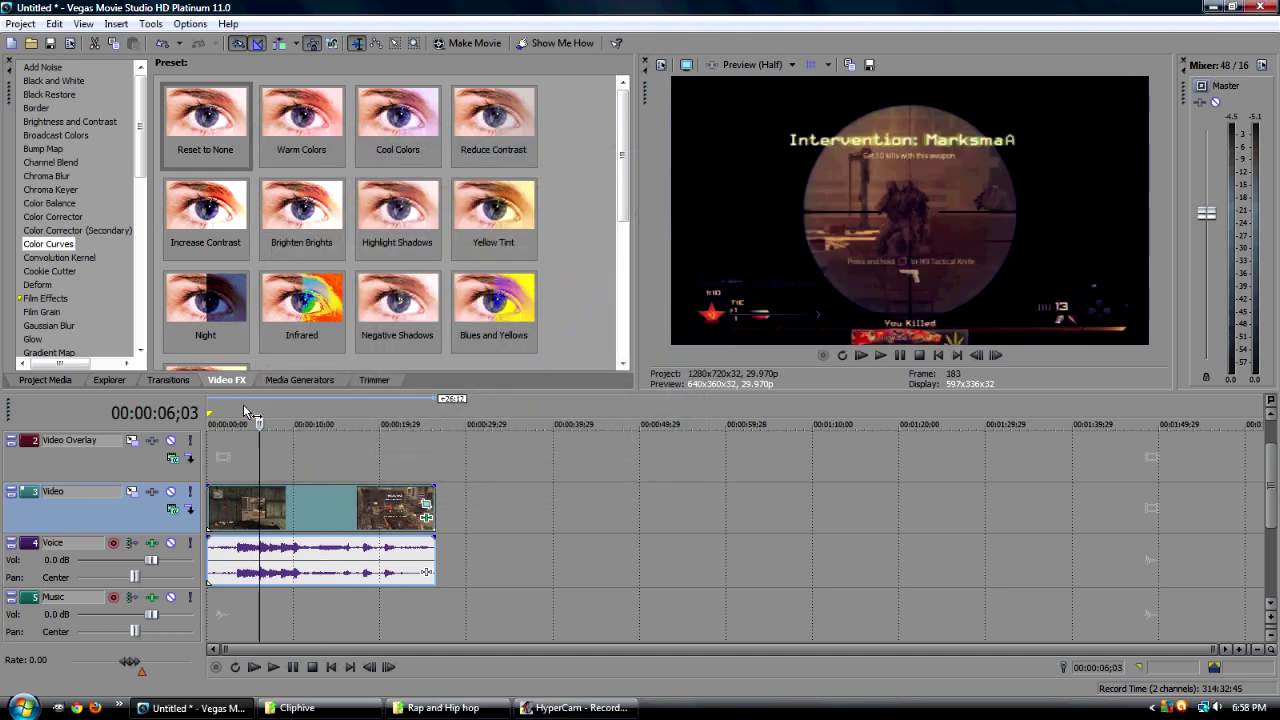
{"action": "left_click", "coordinate": [243, 406]}
{"action": "left_click", "coordinate": [227, 406]}
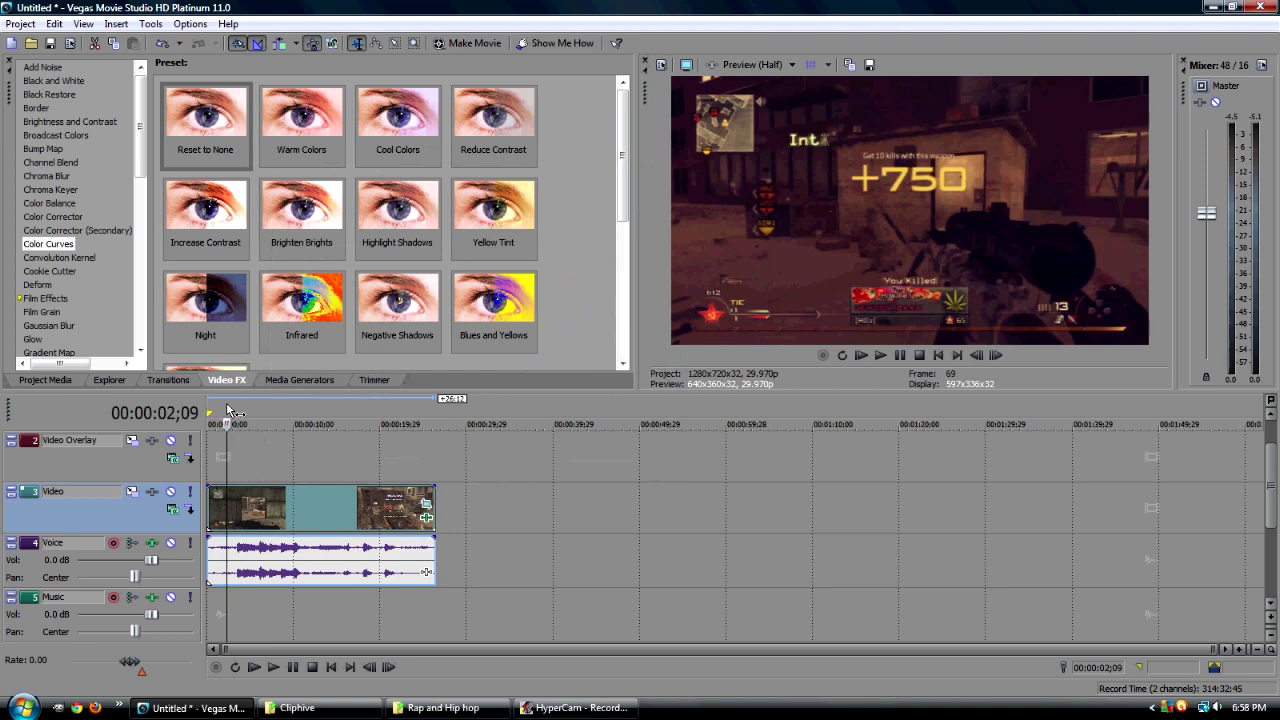
Step: Flatten the top of the Red channel curve, toggling Color Curves off and on to compare
{"action": "left_click", "coordinate": [427, 516]}
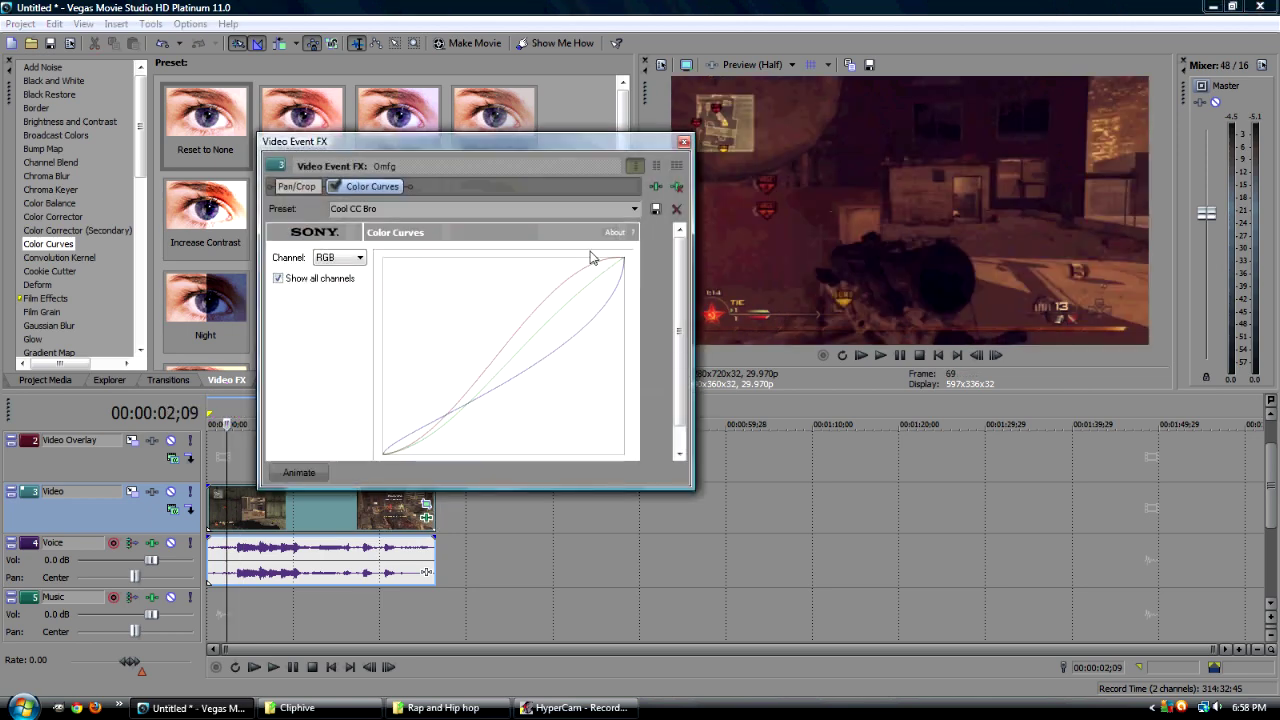
{"action": "left_click", "coordinate": [338, 257]}
{"action": "left_click", "coordinate": [330, 275]}
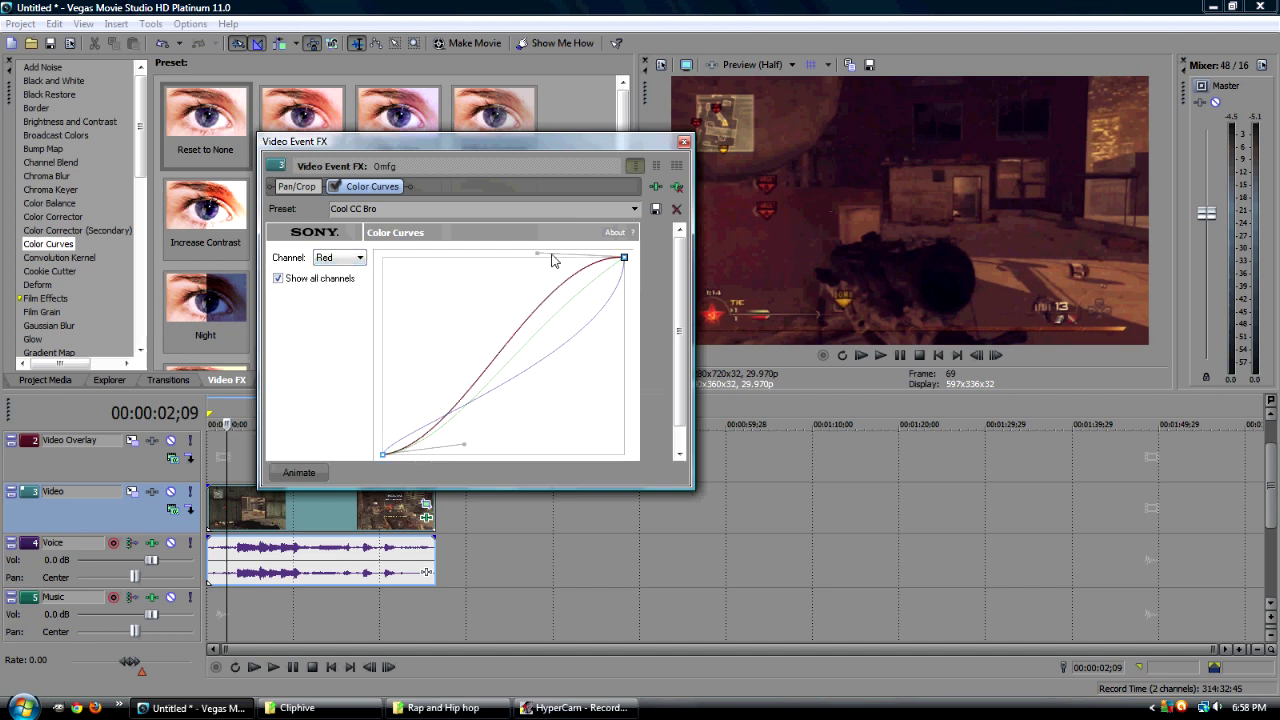
{"action": "left_click_drag", "start_coordinate": [538, 254], "coordinate": [562, 289]}
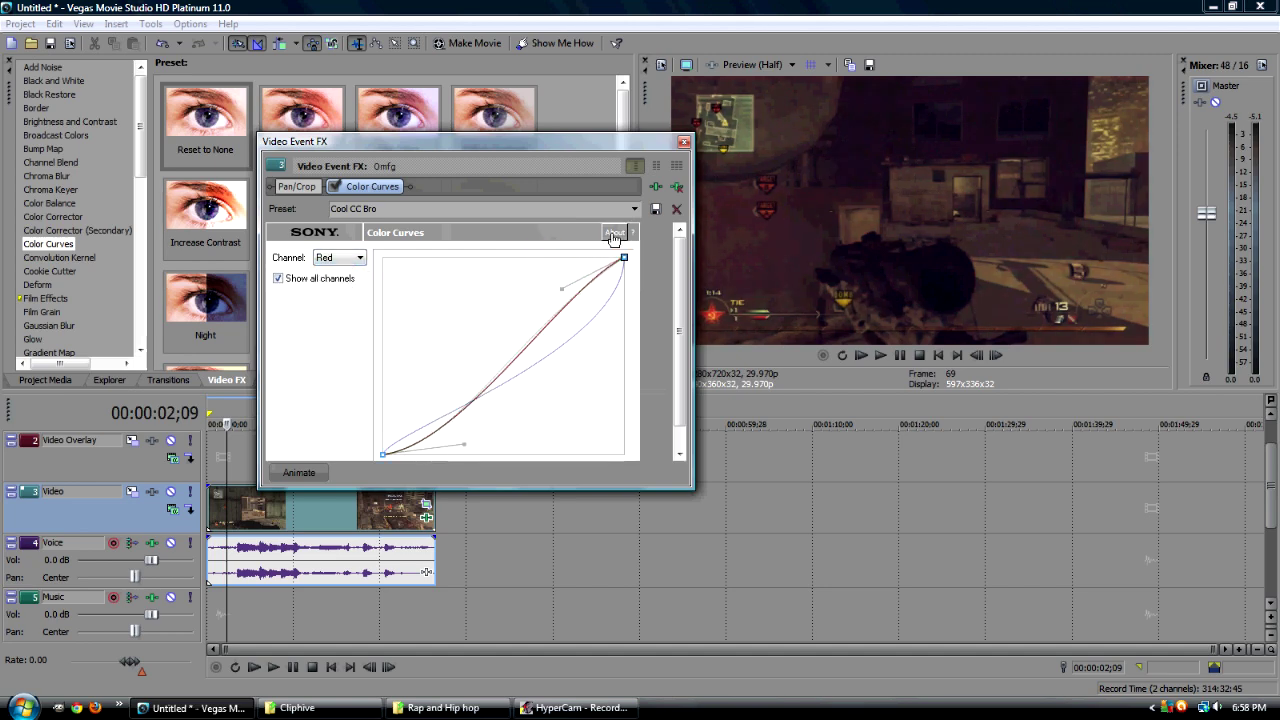
{"action": "left_click", "coordinate": [334, 187]}
{"action": "left_click", "coordinate": [334, 187]}
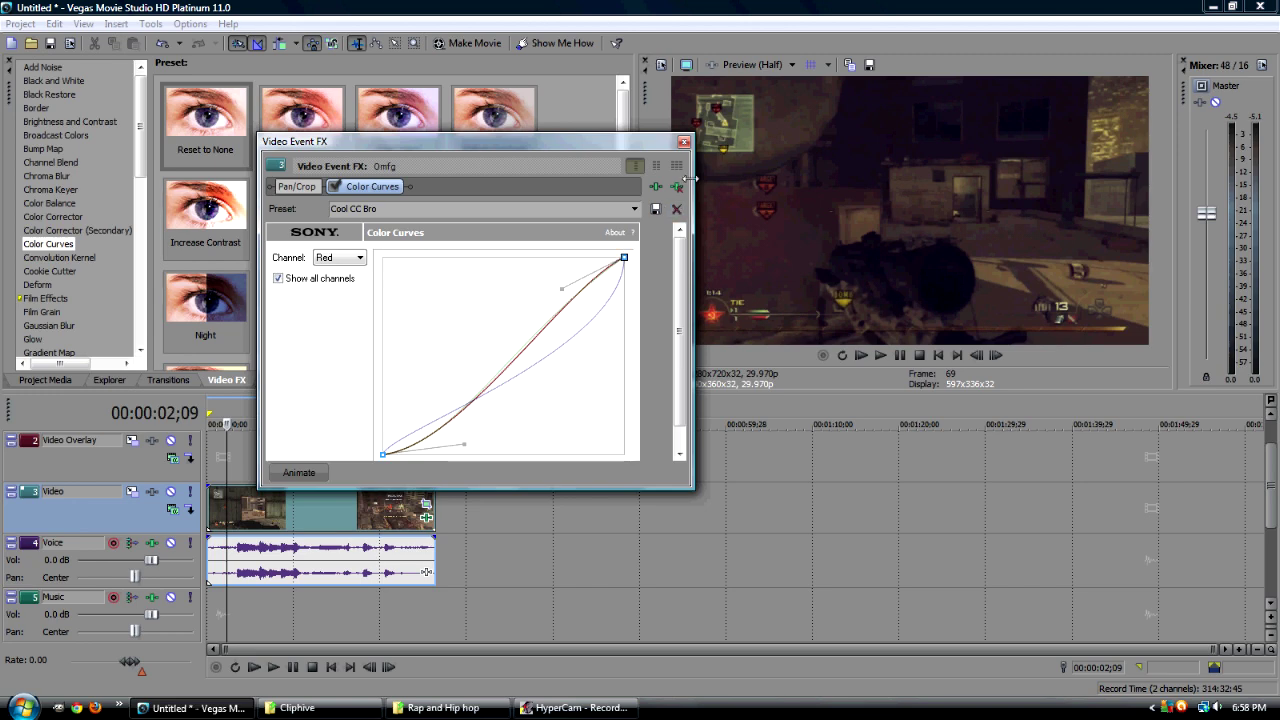
{"action": "left_click", "coordinate": [54, 23]}
Step: Undo several recent Color Curves changes, returning the RGB curves to a nearly symmetric shape
{"action": "left_click", "coordinate": [68, 37]}
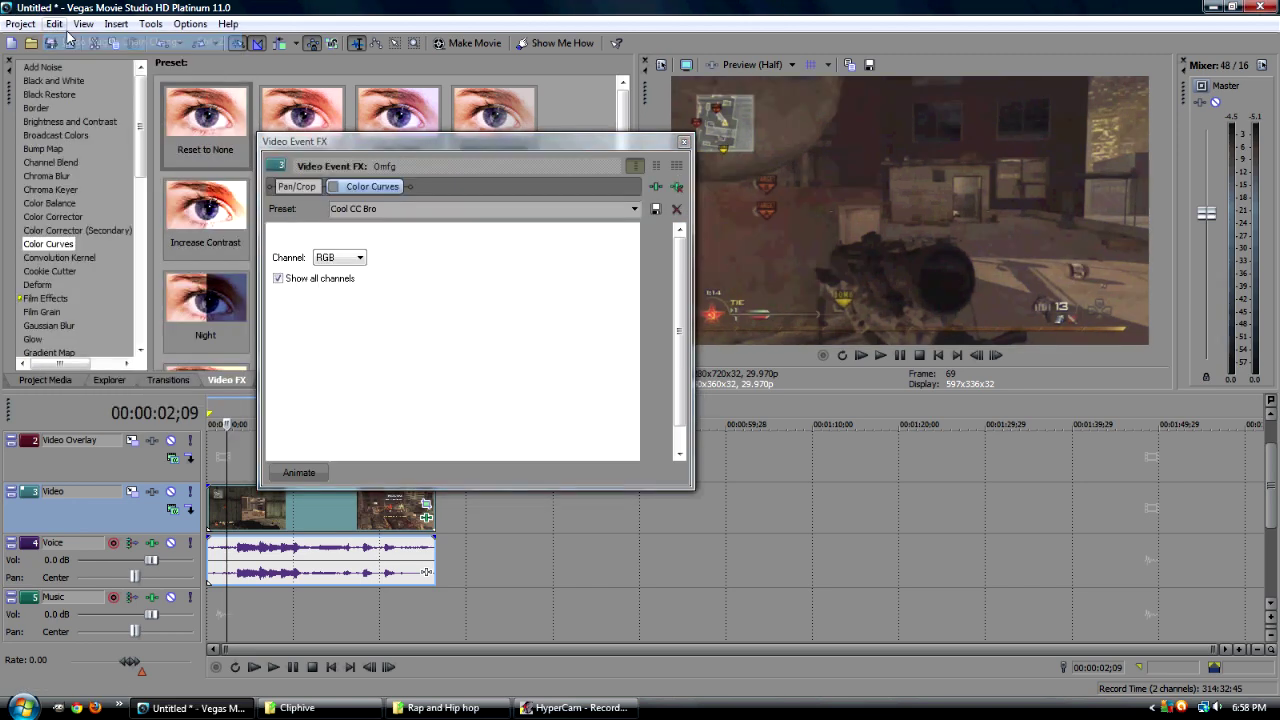
{"action": "left_click", "coordinate": [60, 24]}
{"action": "left_click", "coordinate": [68, 55]}
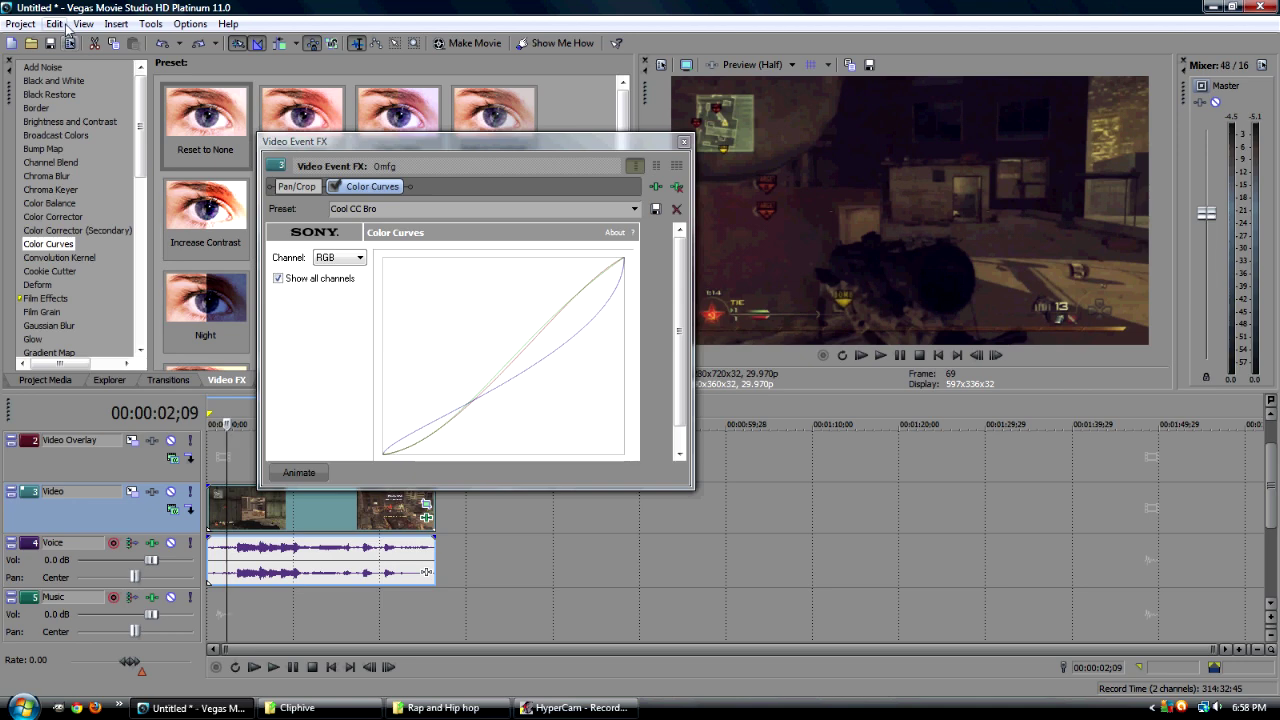
{"action": "left_click", "coordinate": [56, 24]}
{"action": "left_click", "coordinate": [70, 42]}
{"action": "left_click", "coordinate": [54, 23]}
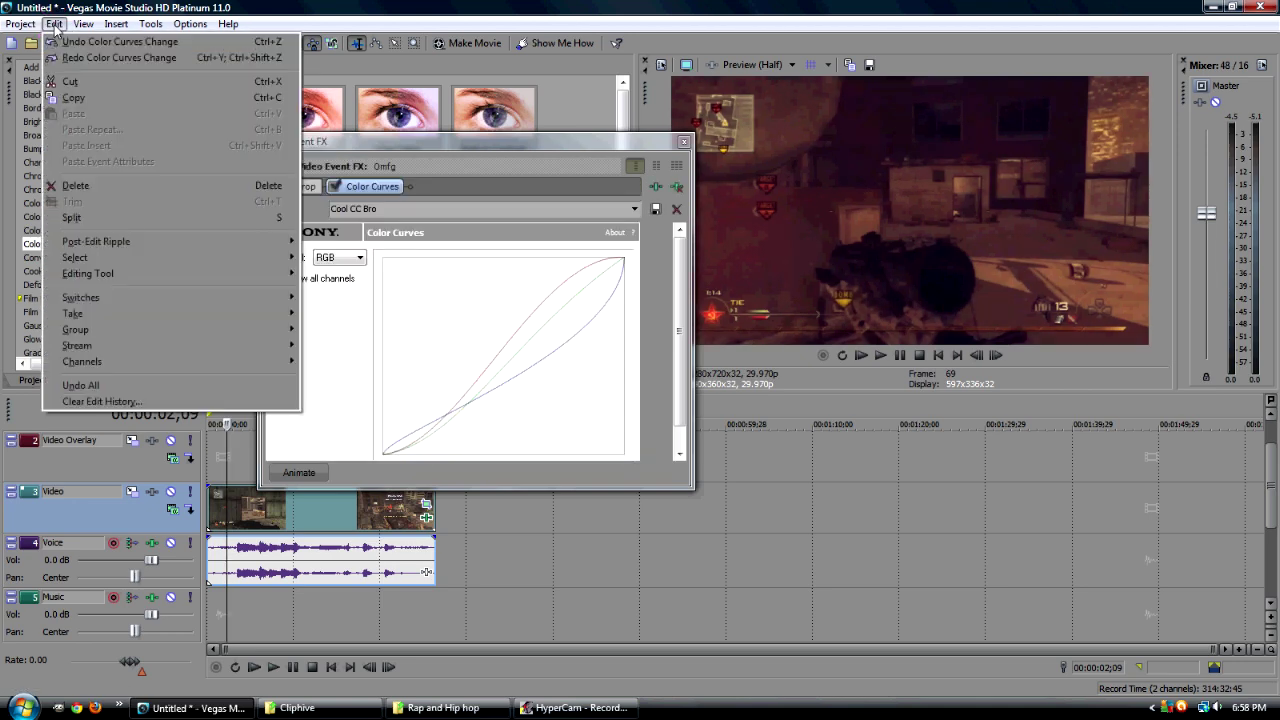
{"action": "left_click", "coordinate": [68, 41]}
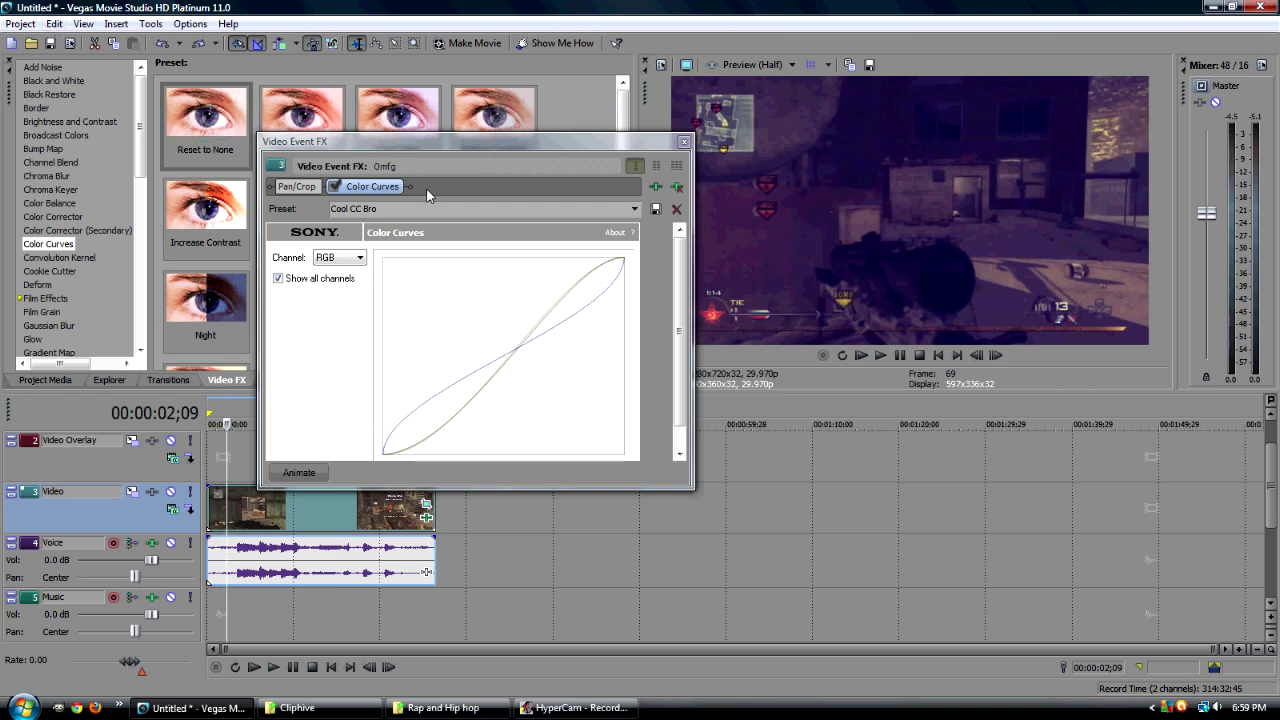
{"action": "left_click", "coordinate": [655, 210]}
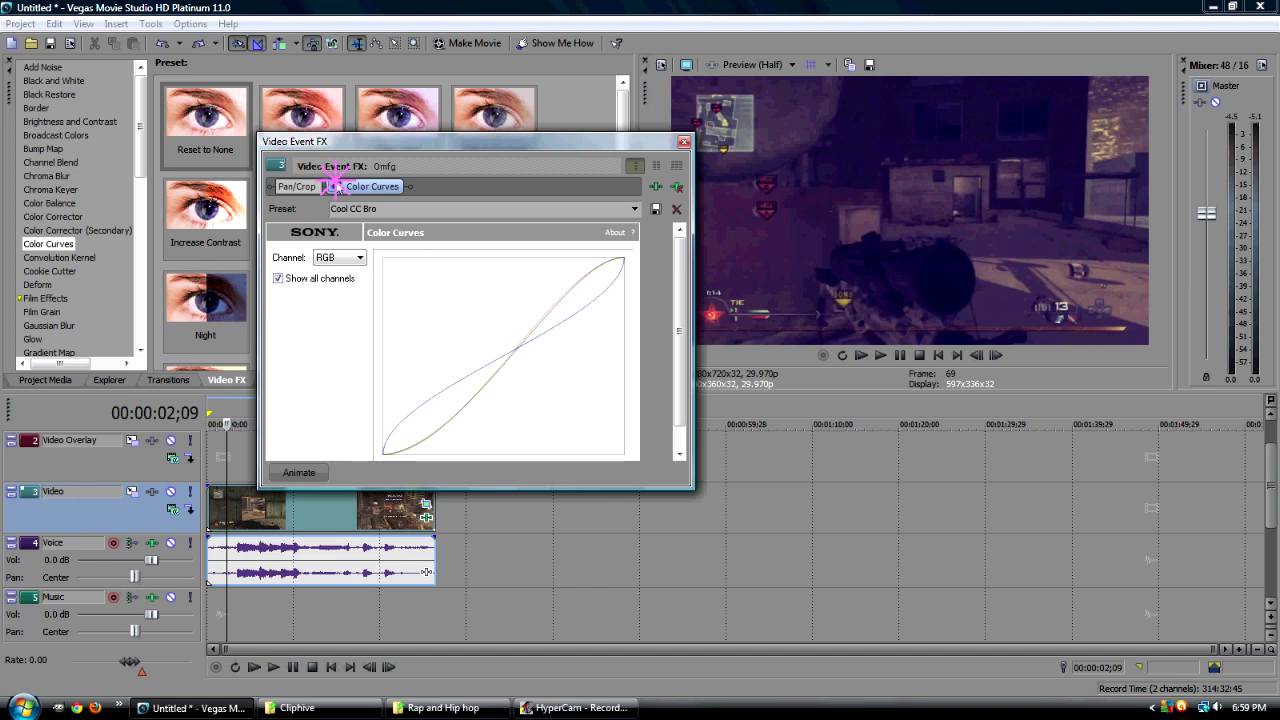
{"action": "left_click", "coordinate": [333, 186]}
{"action": "left_click", "coordinate": [333, 186]}
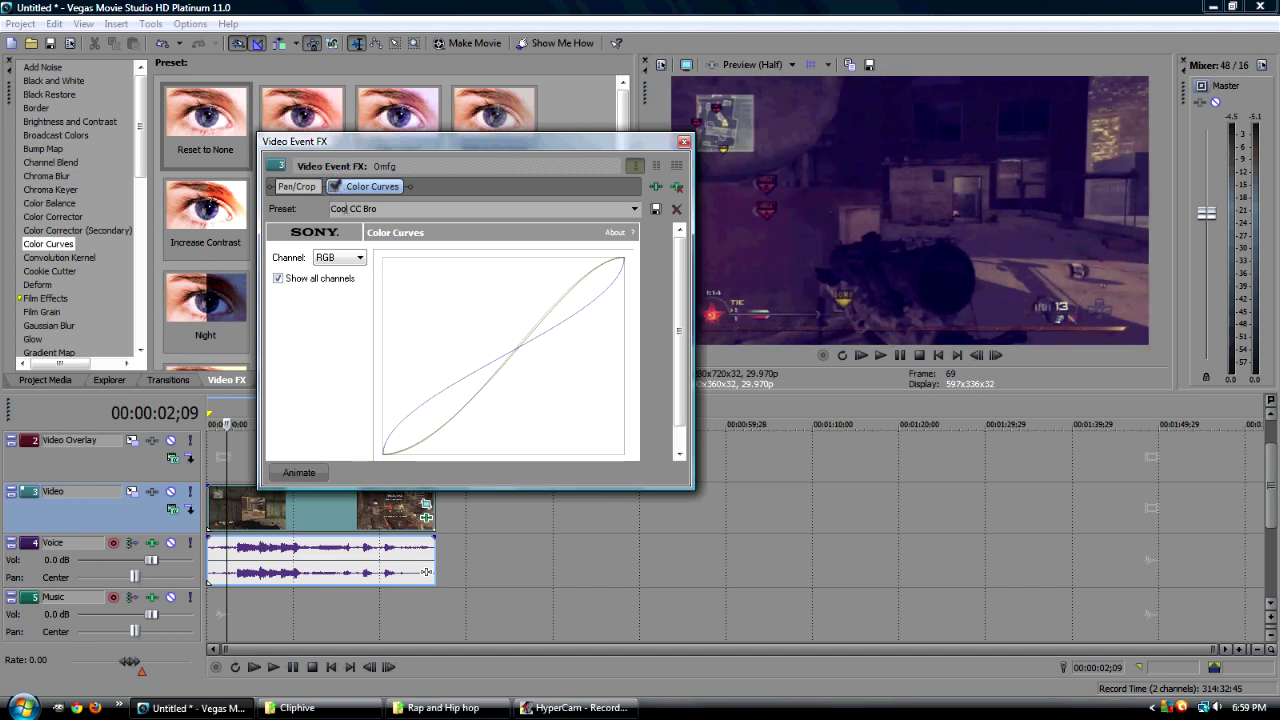
{"action": "left_click", "coordinate": [219, 413]}
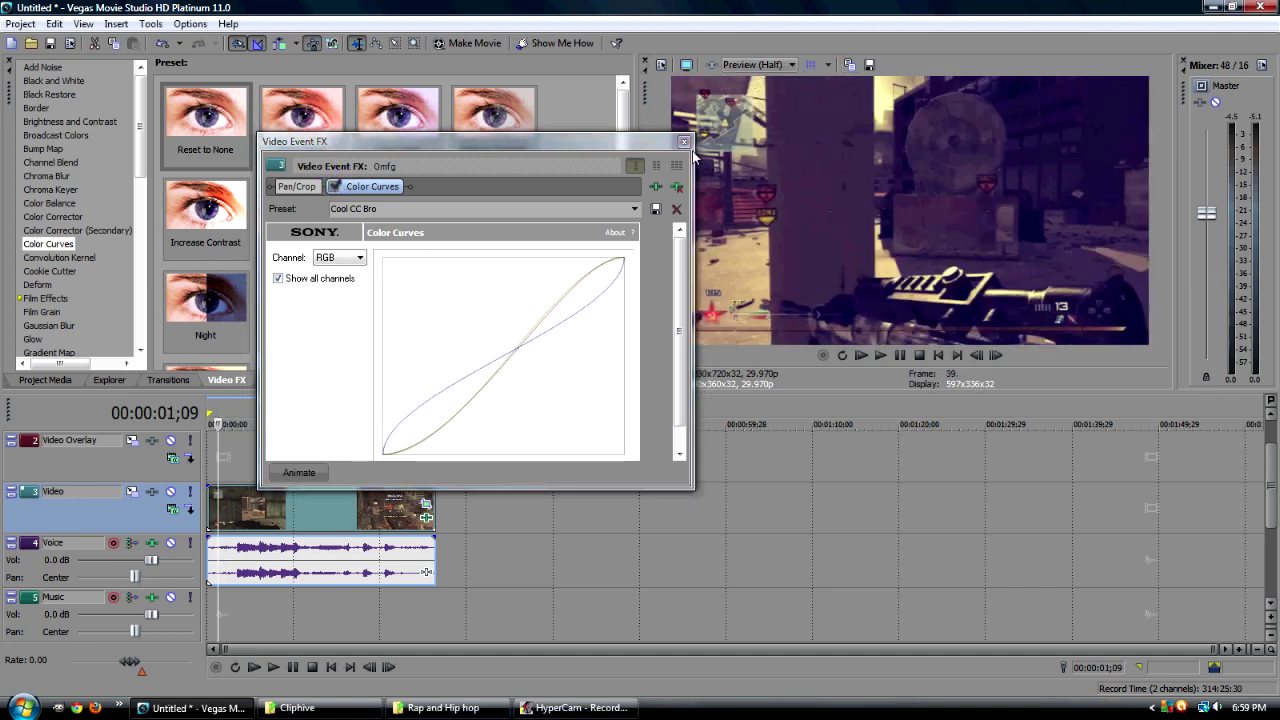
{"action": "left_click", "coordinate": [336, 187]}
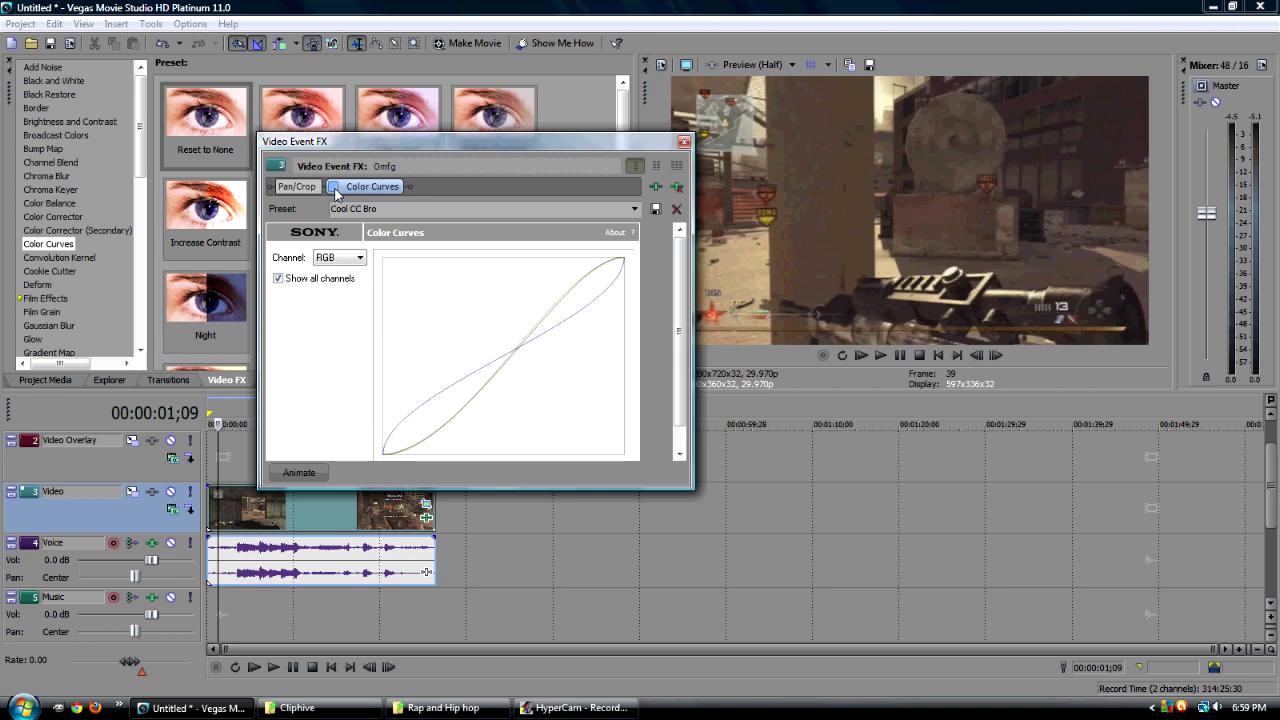
{"action": "left_click", "coordinate": [336, 187]}
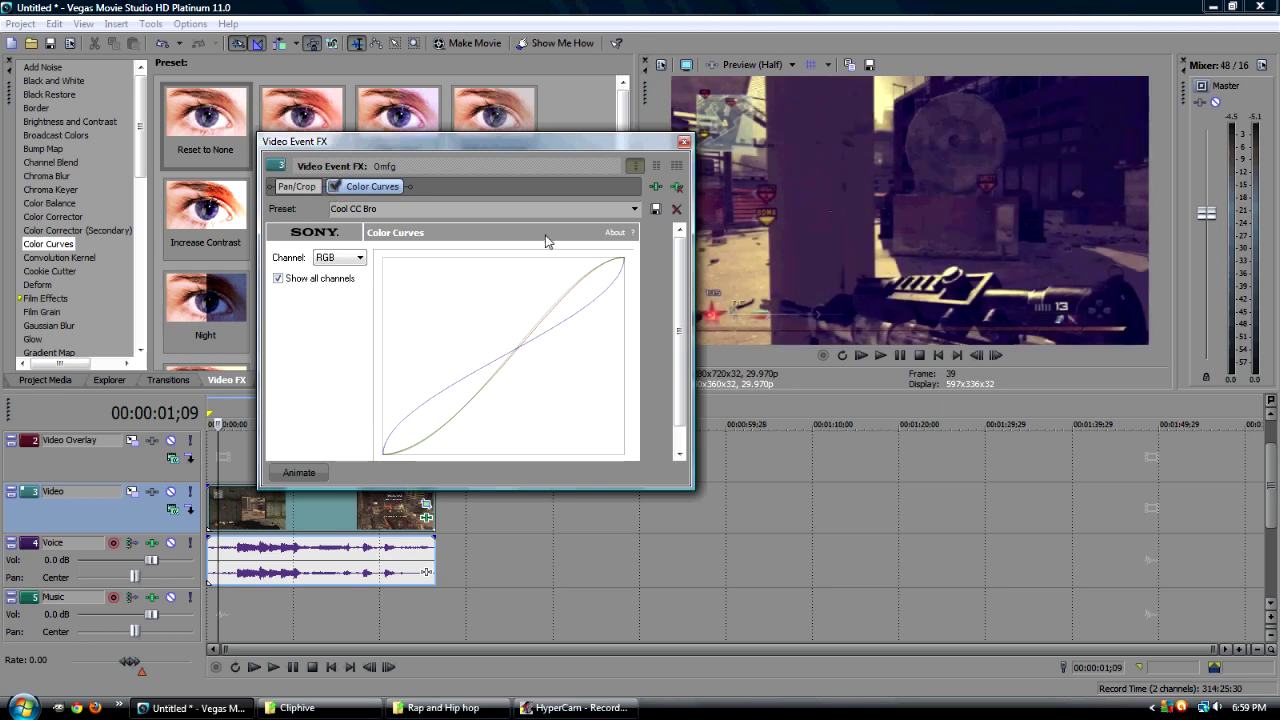